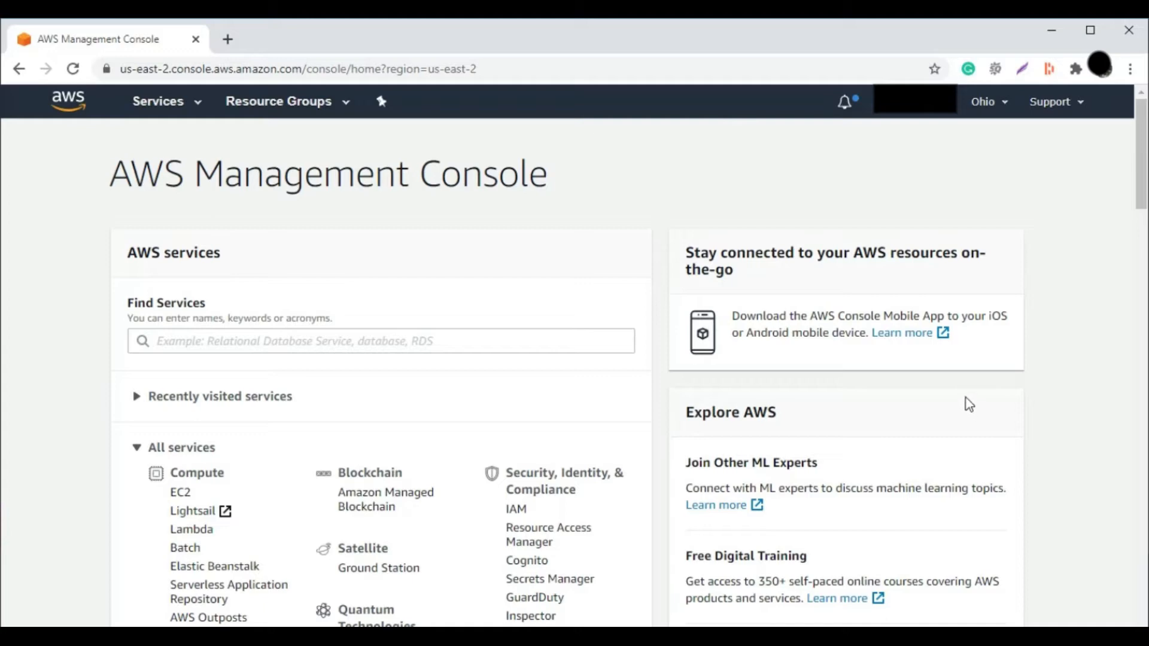
Open the EC2 service dashboard and look through the list of available AWS regions without changing the region.
left_click(179, 496)
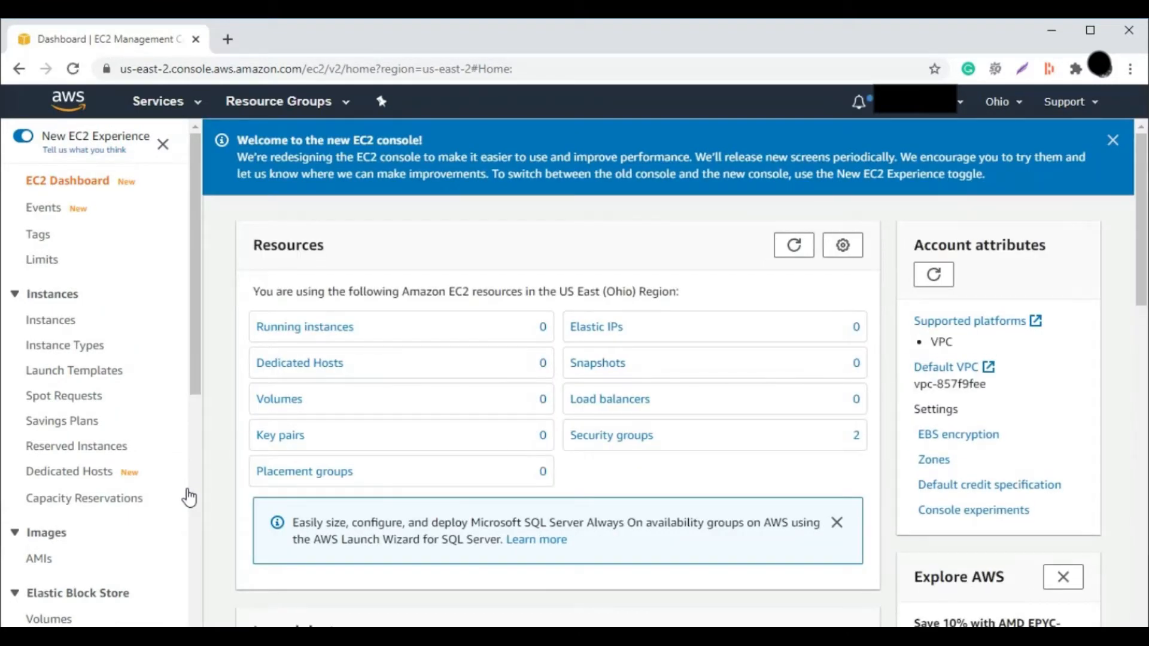
left_click(1003, 102)
scroll(972, 279, "down", 1)
scroll(971, 279, "up", 1)
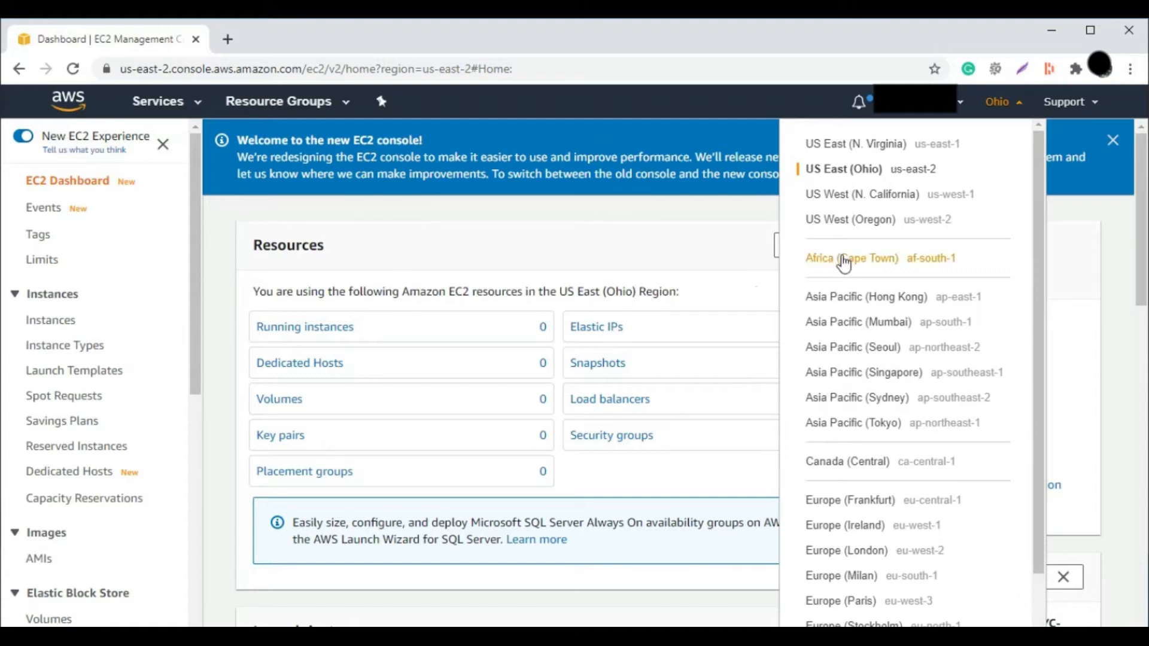
left_click(495, 227)
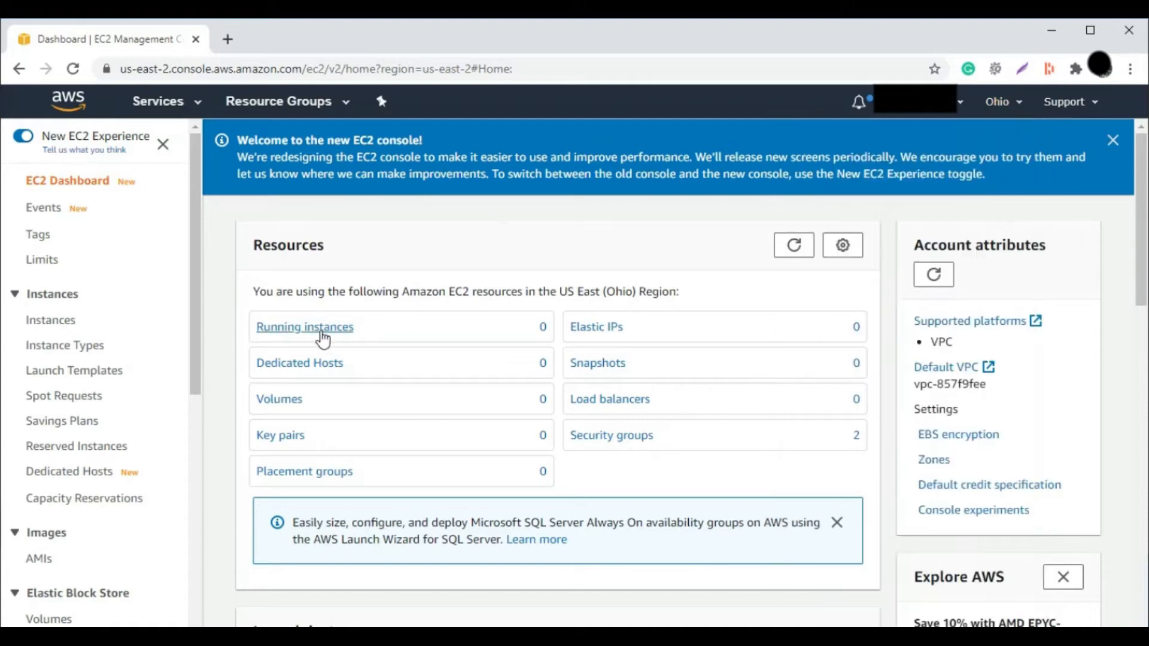
Open the list of running instances and start launching a new instance.
left_click(323, 329)
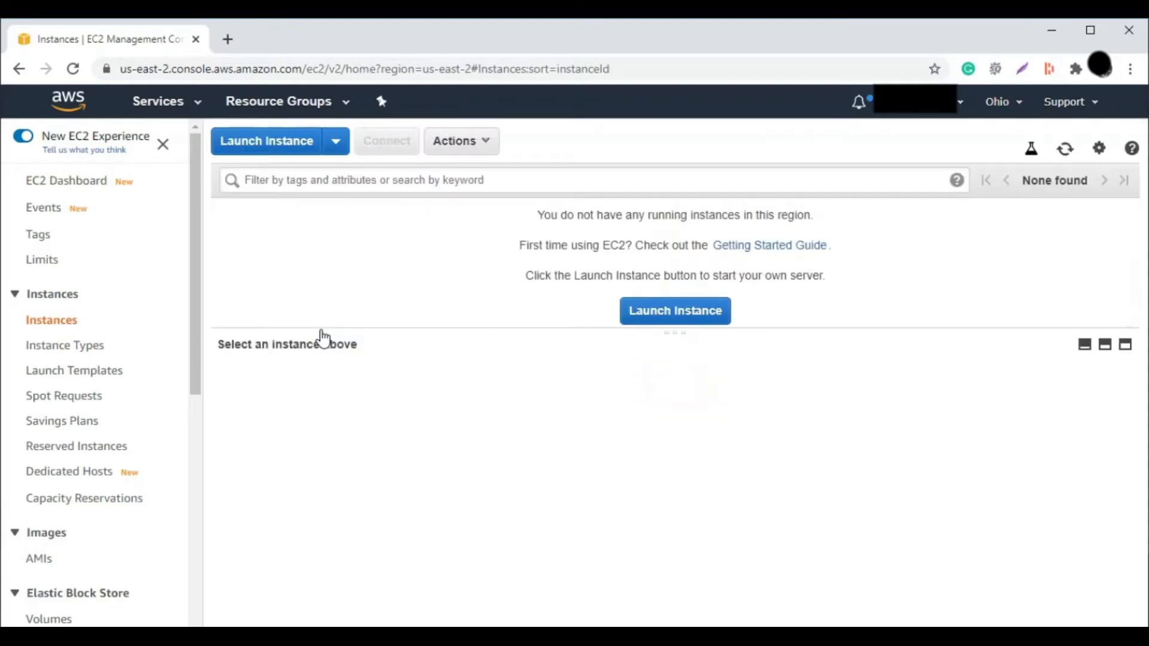
left_click_drag(321, 328, 331, 371)
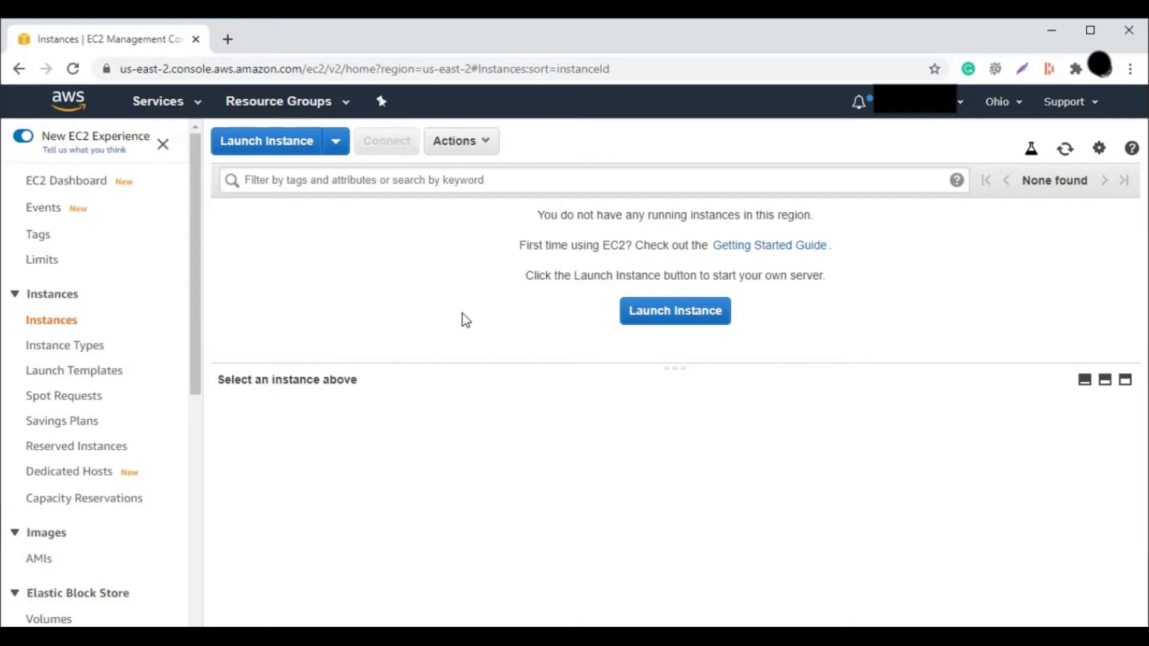
left_click(292, 155)
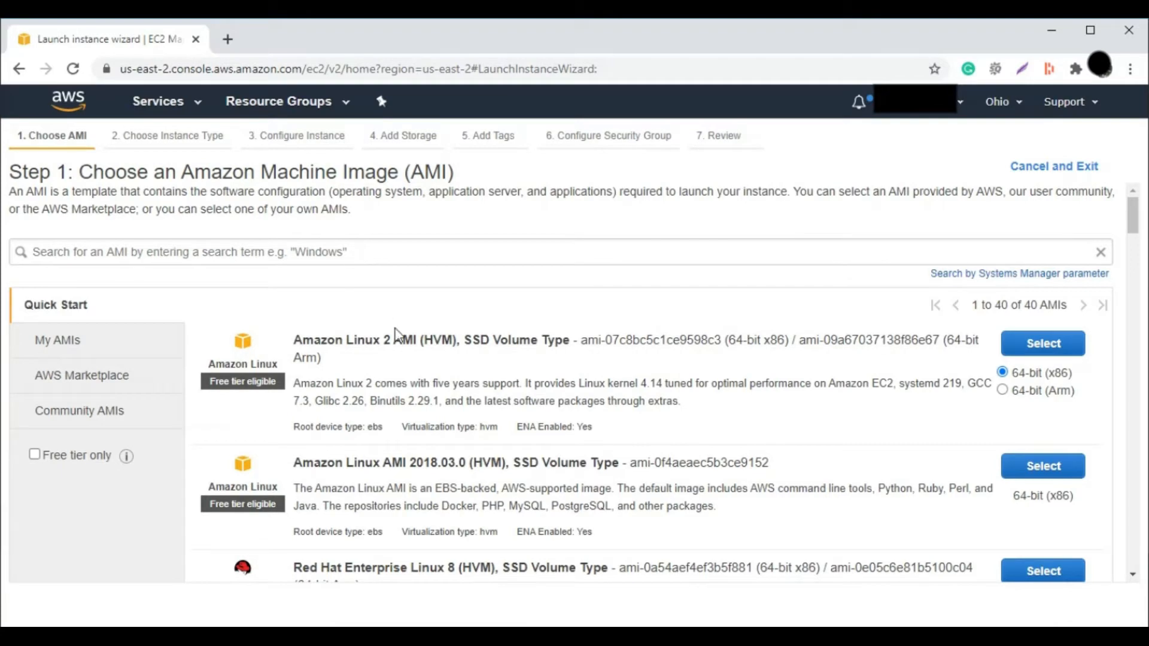
Choose the 64-bit (x86) Ubuntu Server 18.04 LTS (HVM) image and accept the t2.micro instance type.
scroll(396, 332, "down", 10)
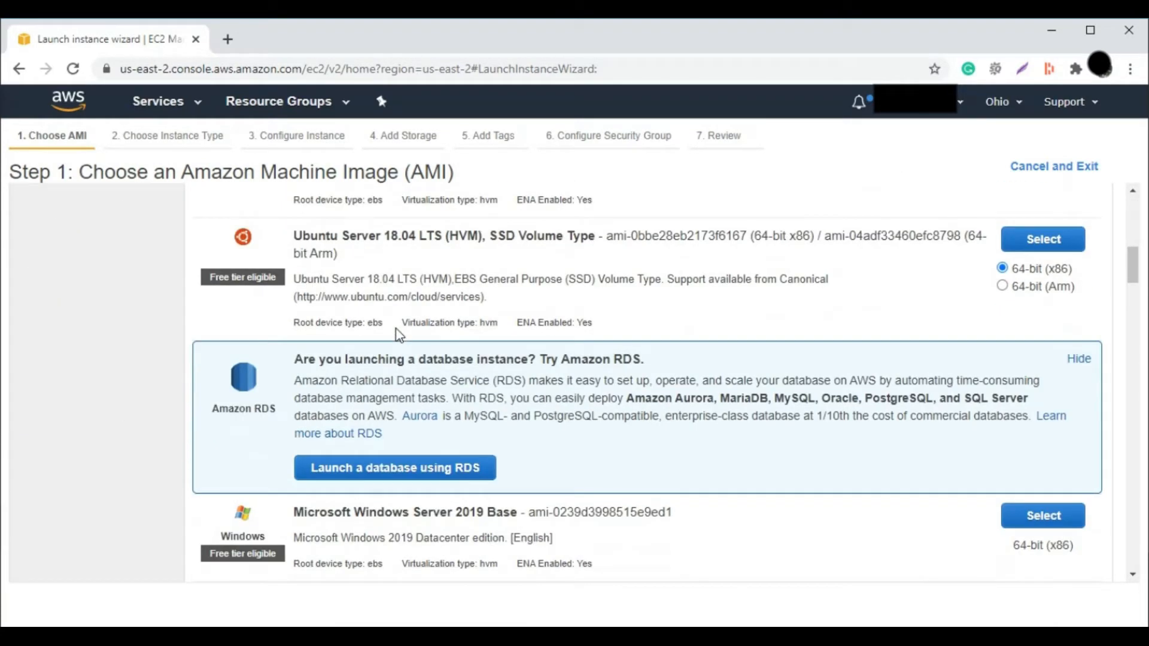
left_click_drag(296, 235, 445, 239)
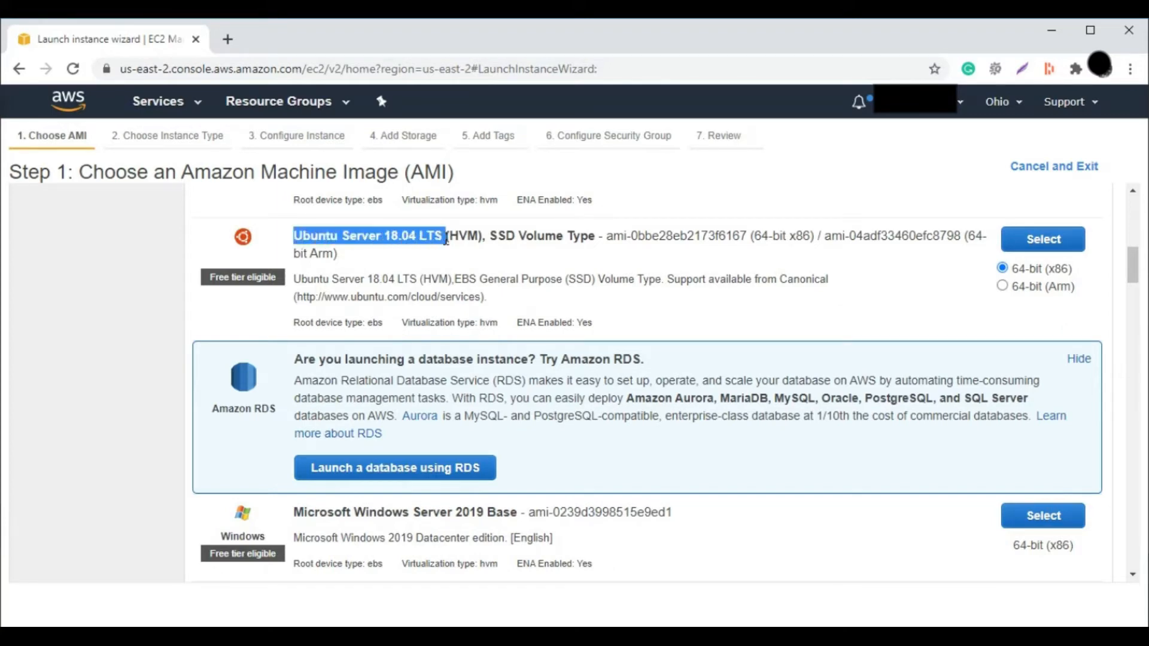
left_click(1021, 242)
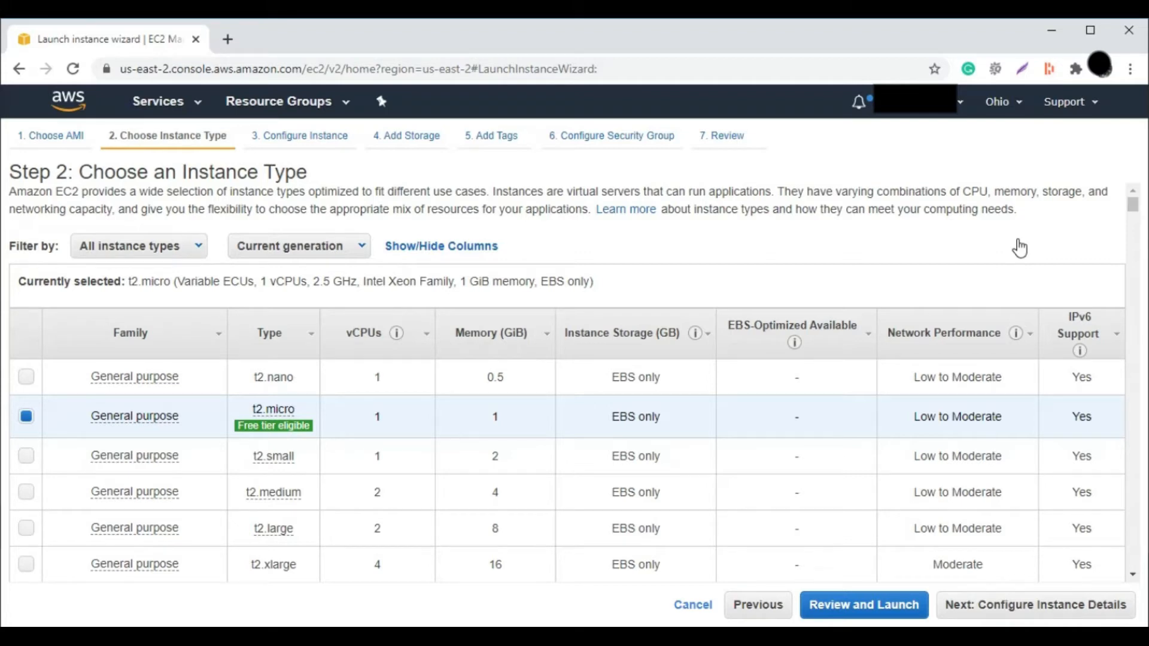
left_click(1047, 608)
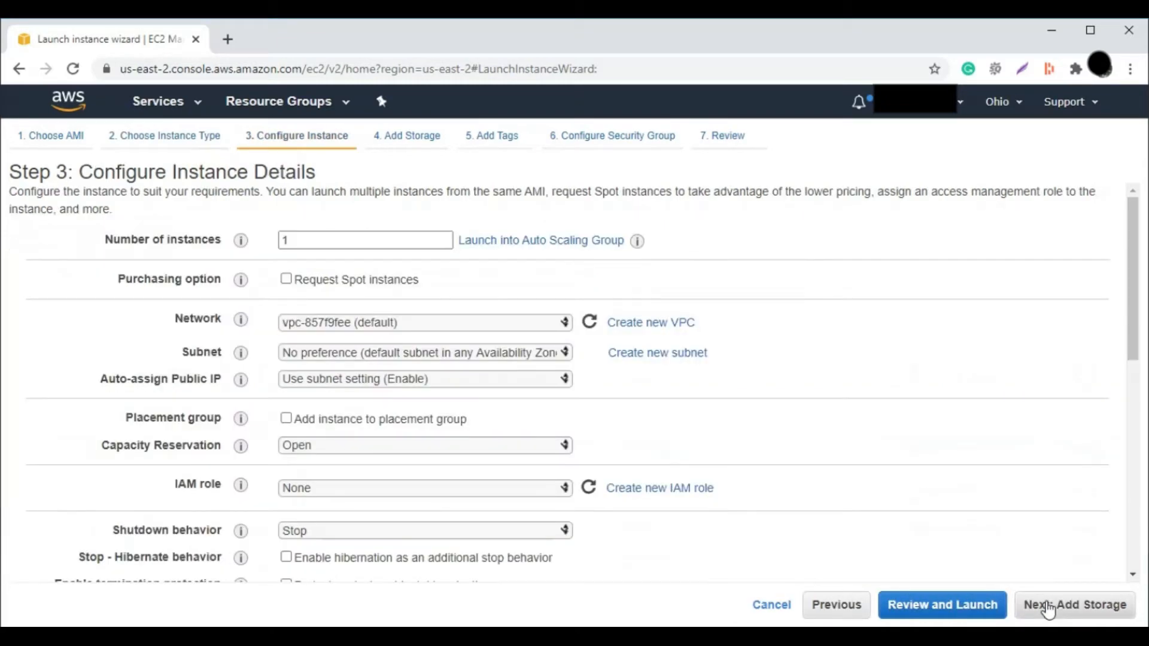
Set the network to the default VPC vpc-857f9fee and the subnet to subnet-f04e4598 in us-east-2a, and proceed to storage.
left_click(298, 325)
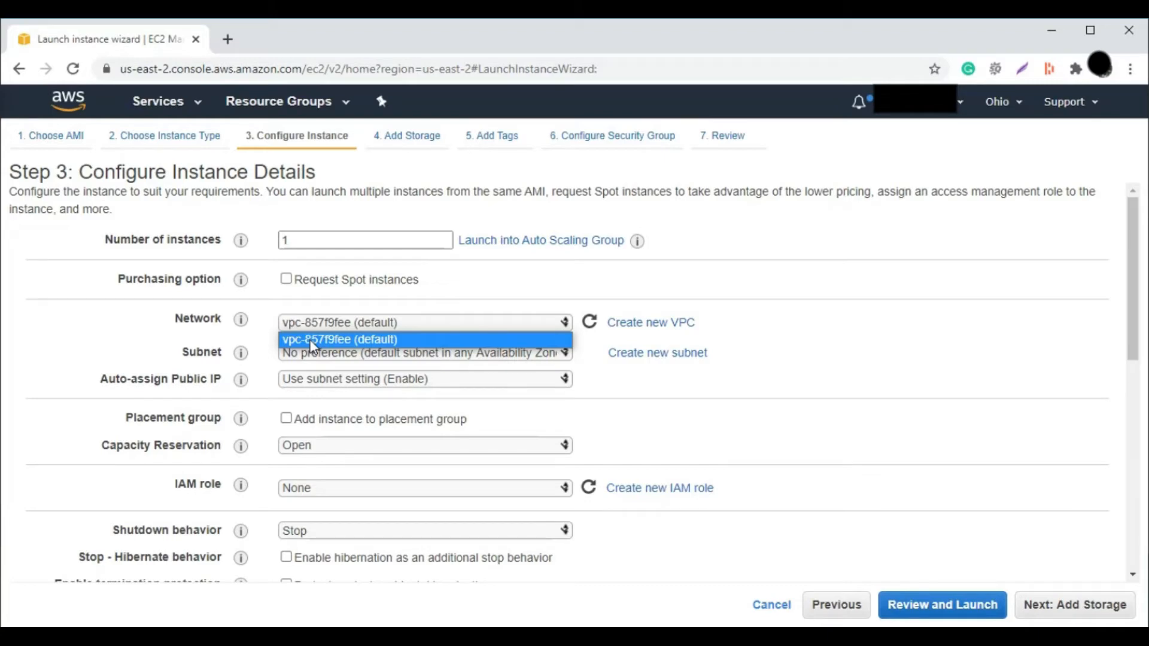
left_click(313, 346)
left_click(351, 357)
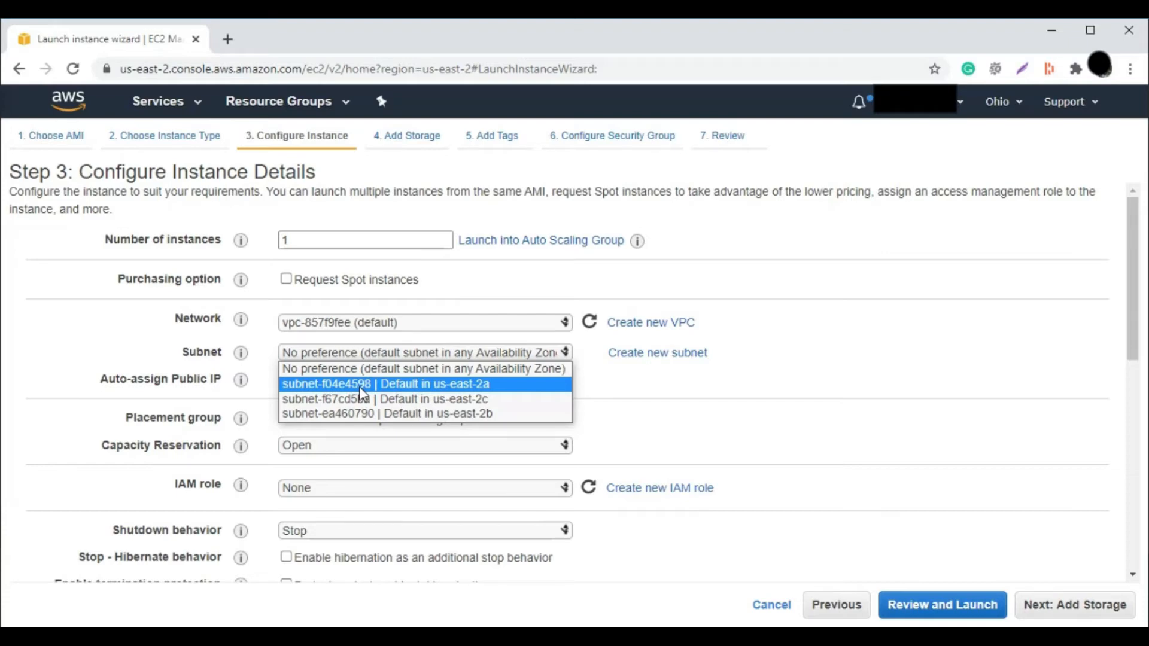
left_click(362, 385)
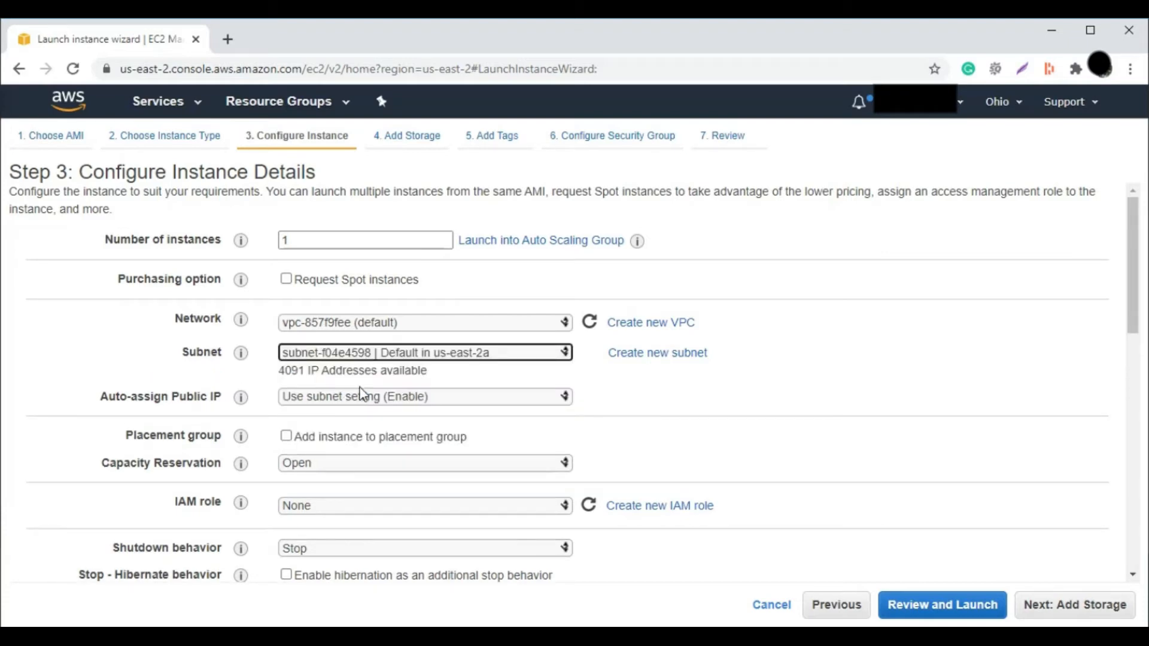
scroll(362, 395, "down", 10)
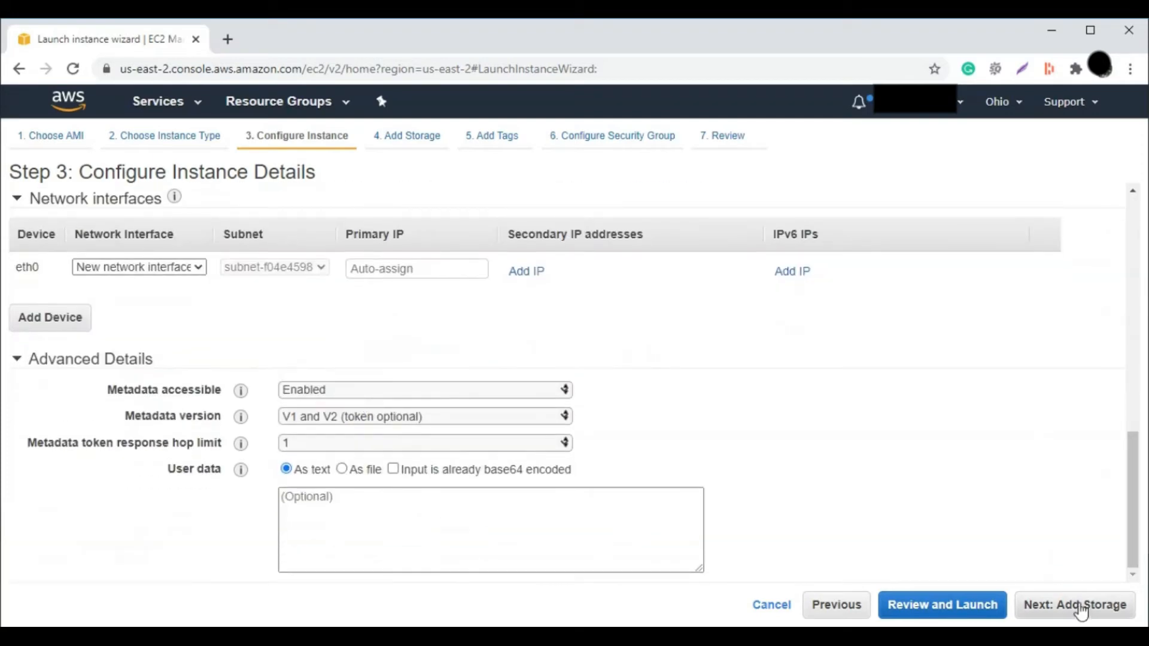
left_click(1082, 608)
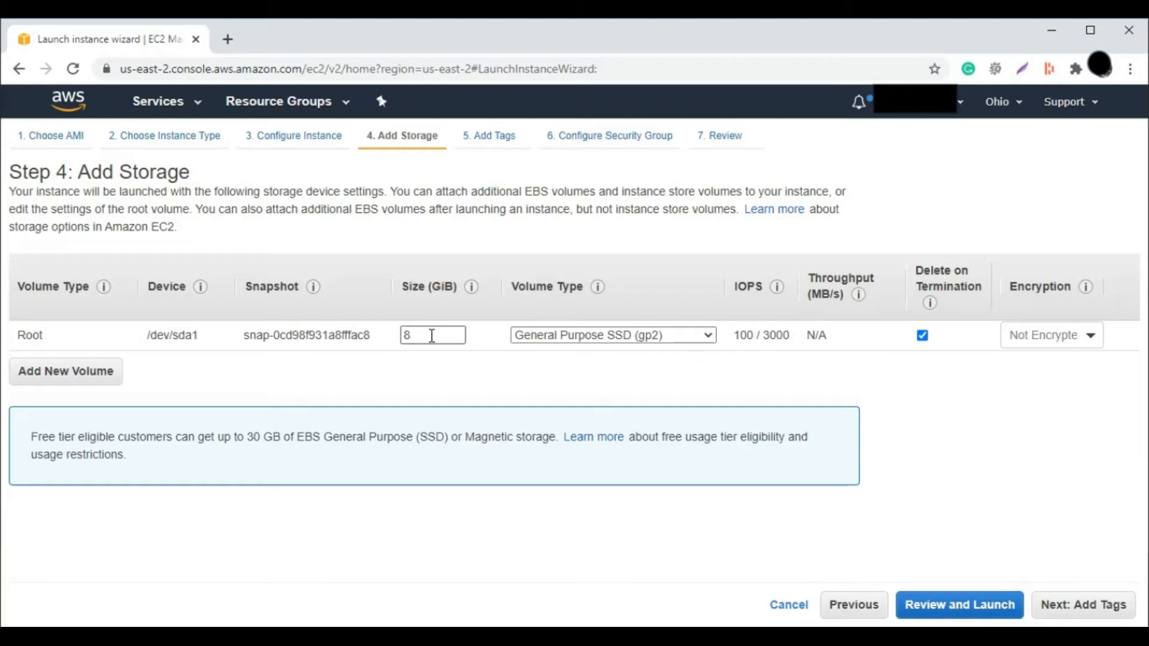
Accept the default 8 GiB root volume and add a tag with key Name and value Demo Instance.
left_click(1075, 605)
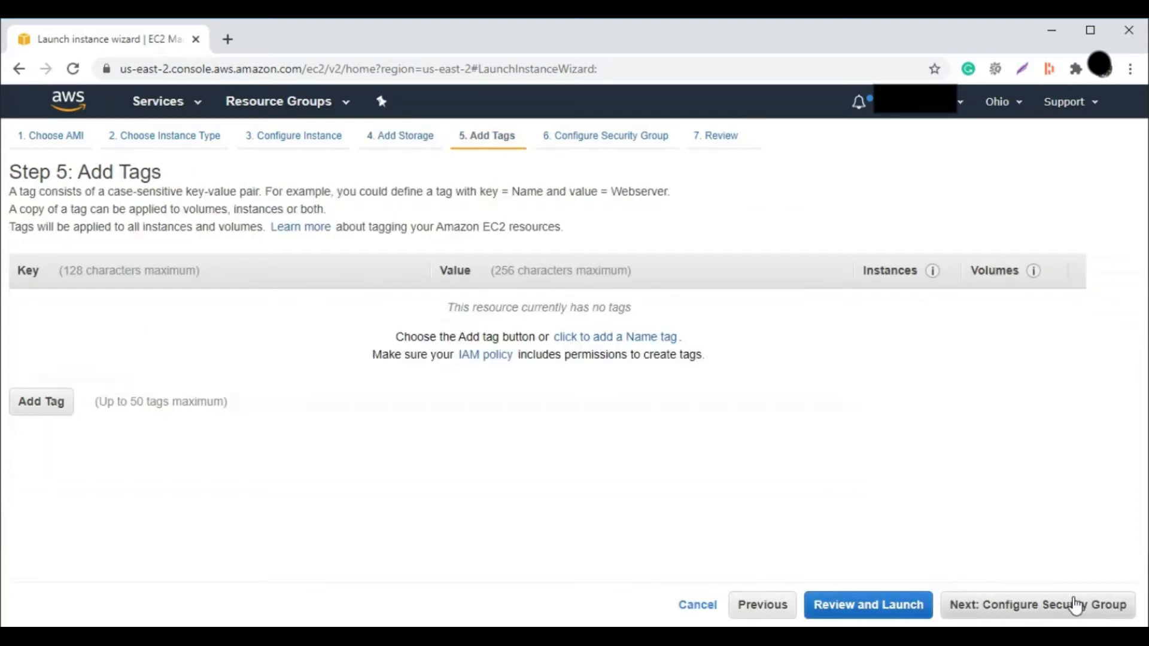
left_click(31, 410)
type("Name")
key("Tab")
type("Dem")
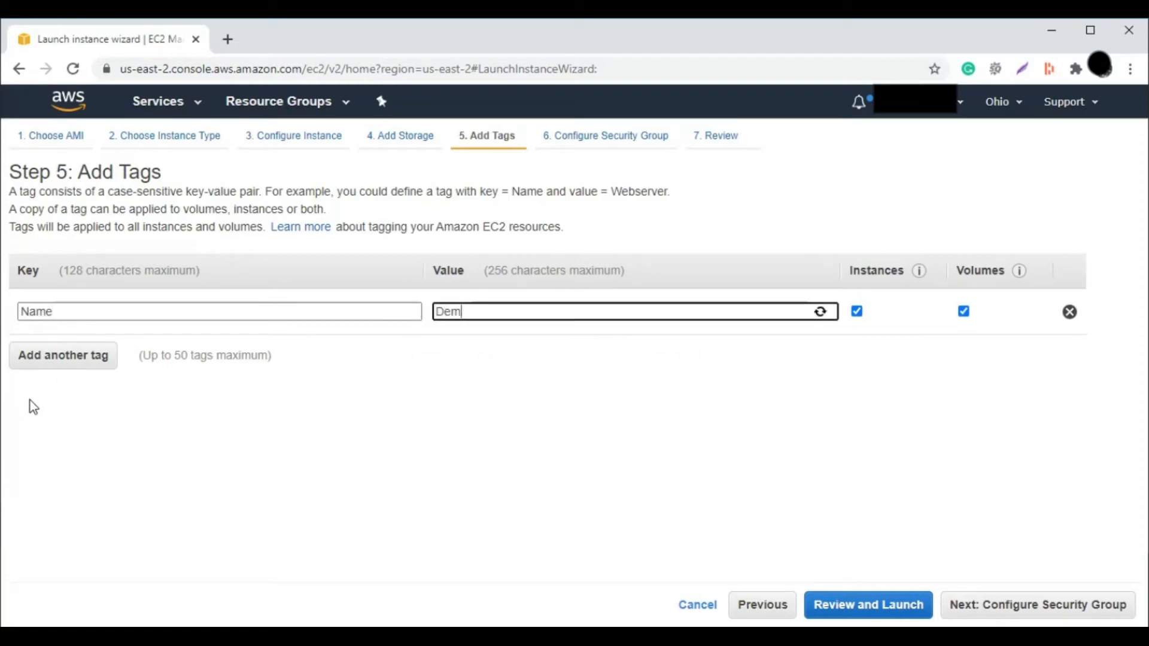
type("o Instance")
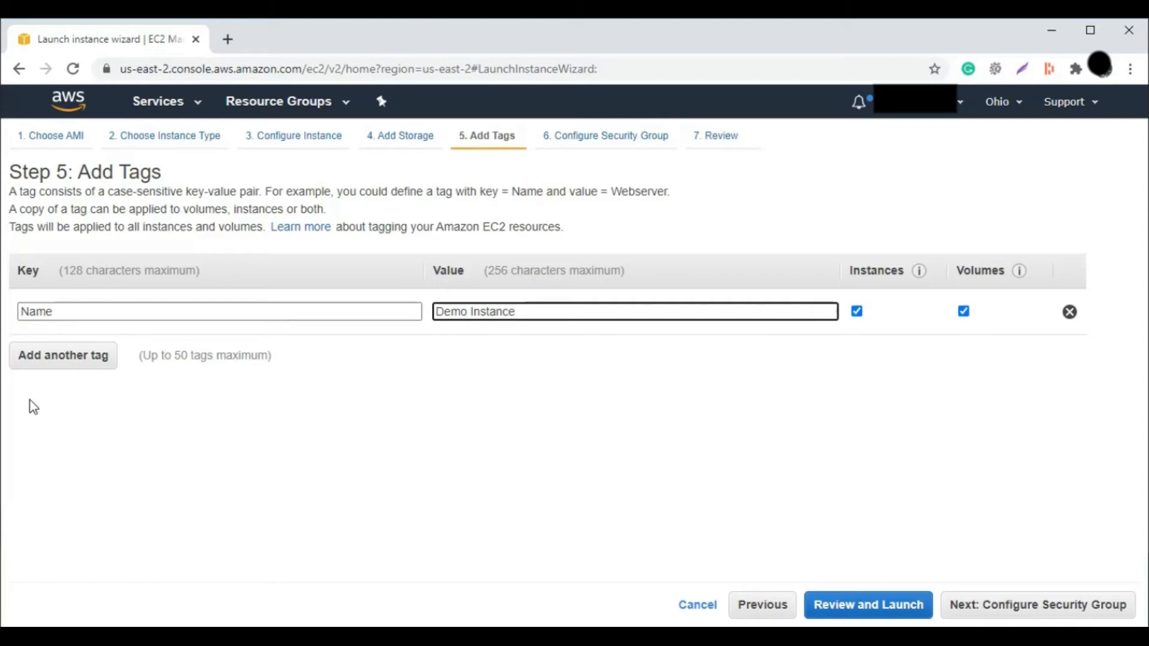
left_click(1057, 606)
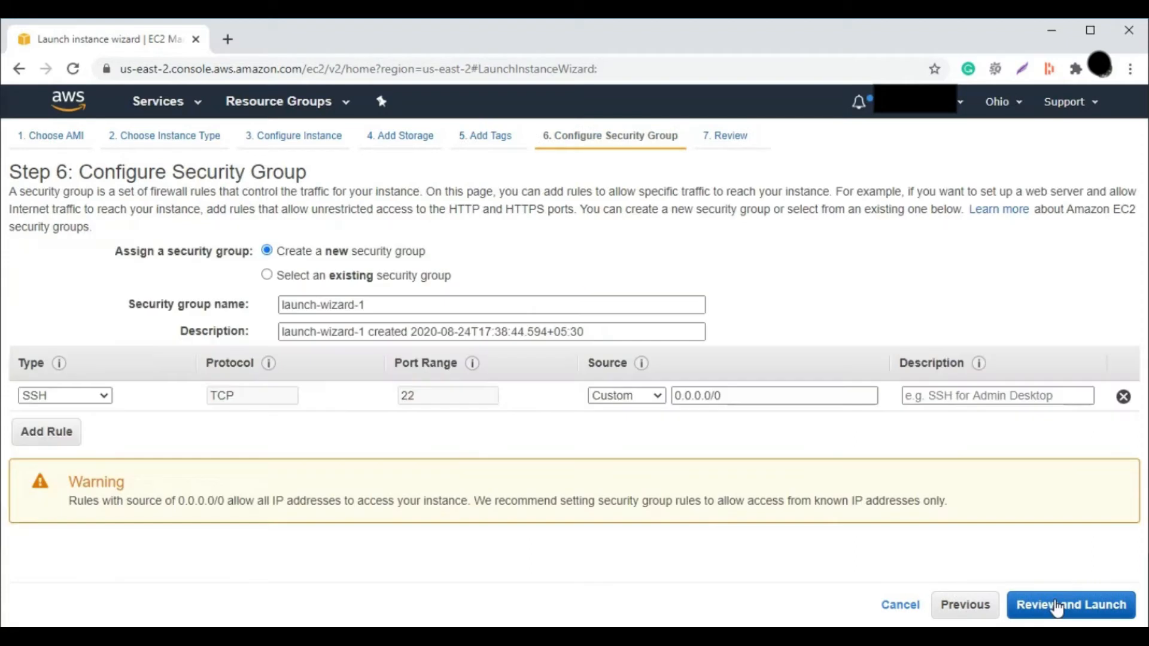
Name the new security group "demo instance" and replace "launch-wizard-1" in its description with the same name.
left_click_drag(381, 306, 195, 303)
type("demo ")
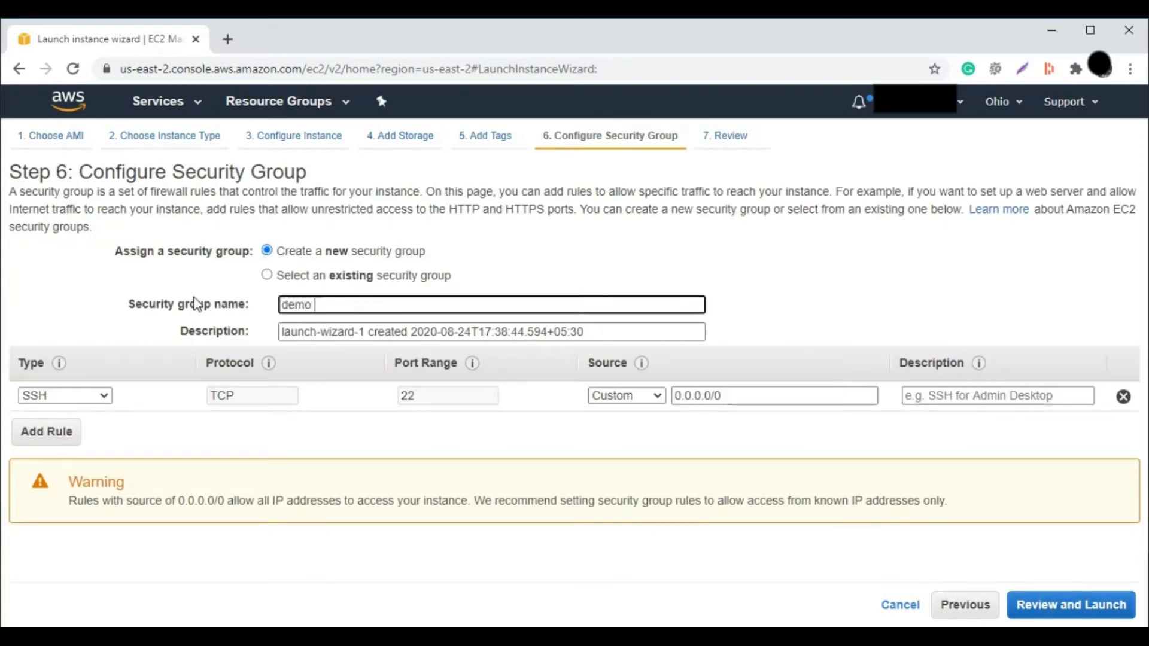
type("instance")
key("ctrl+a")
key("ctrl+c")
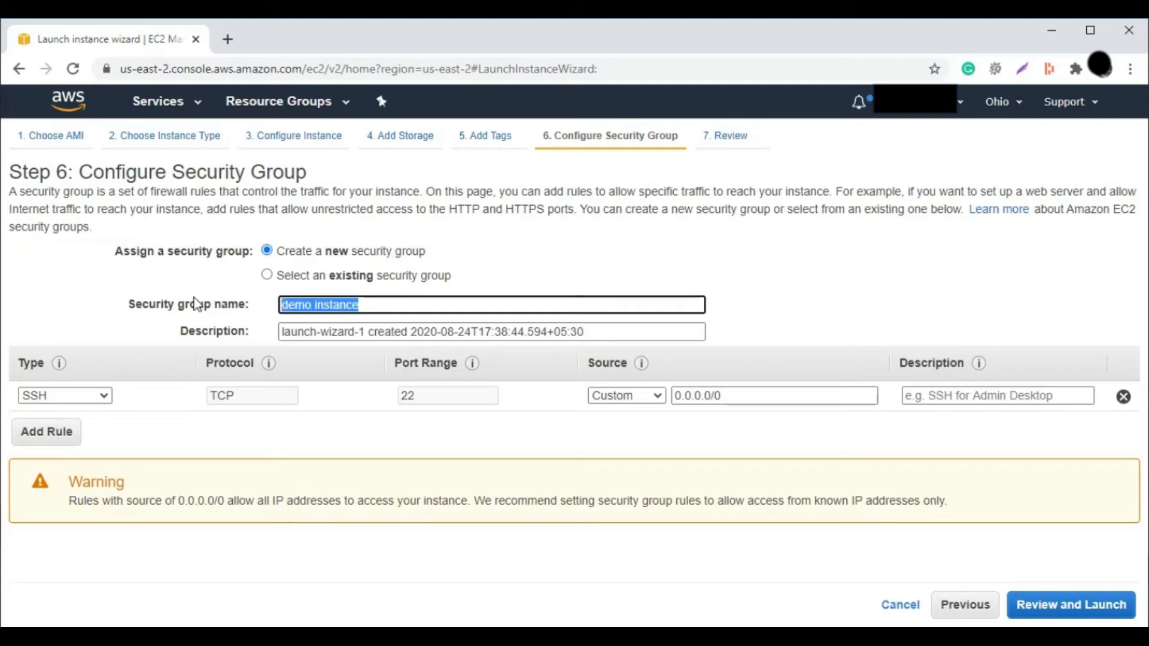
left_click_drag(368, 332, 254, 330)
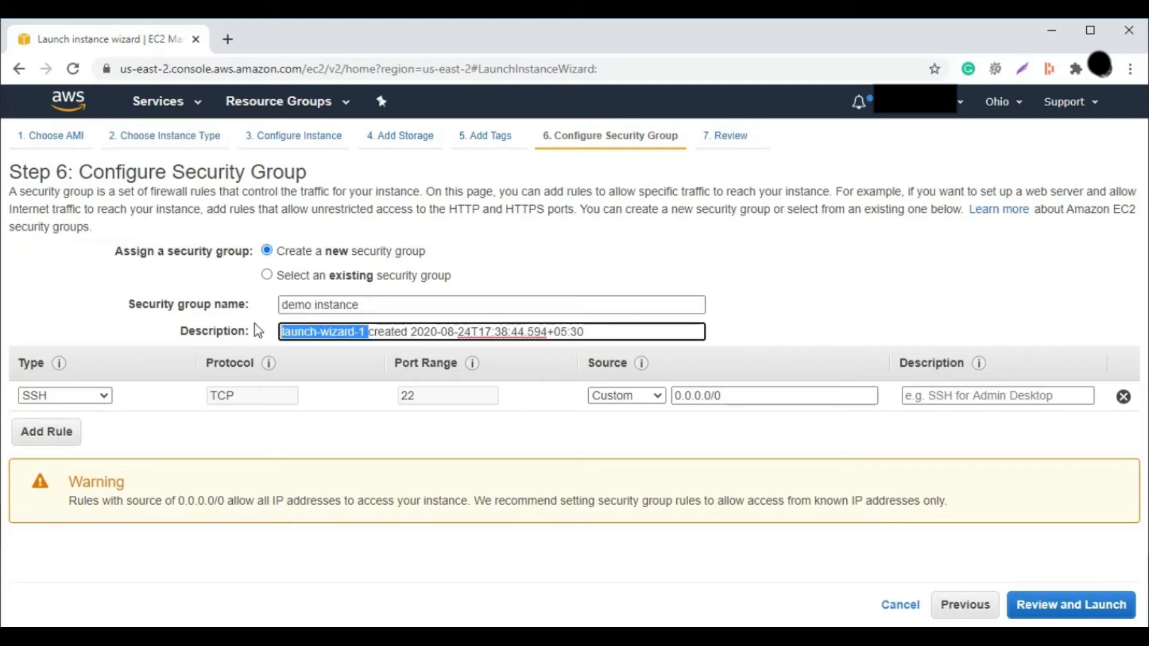
key("ctrl+v")
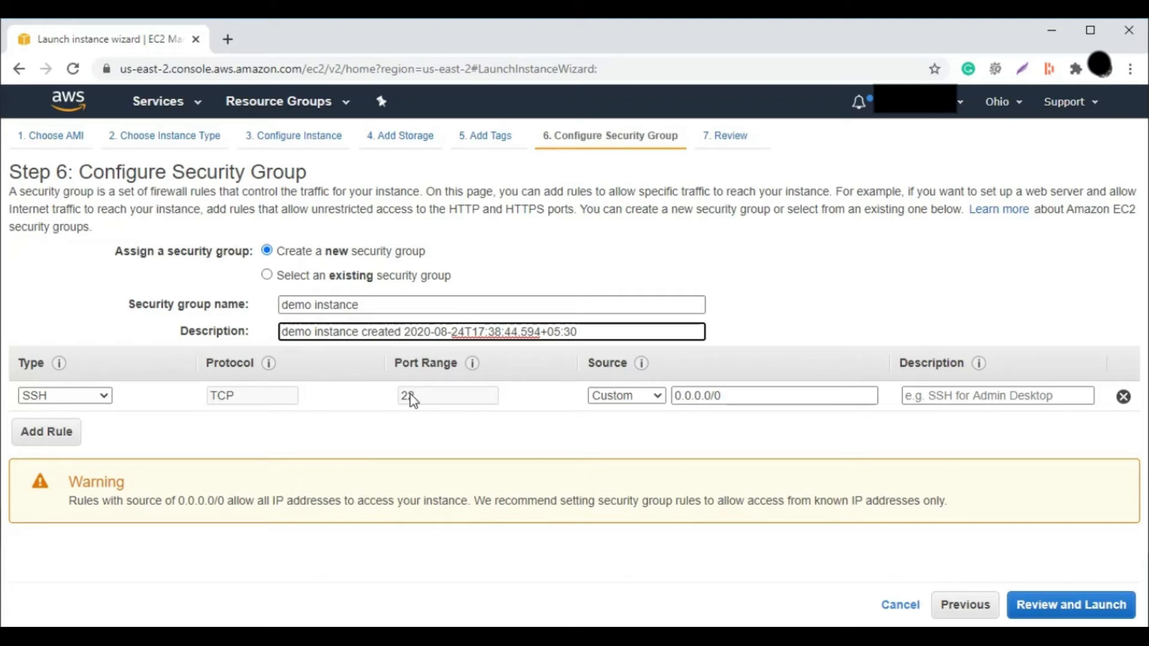
Keep 0.0.0.0/0 as the source of the SSH rule and continue to the launch review.
left_click_drag(673, 402, 726, 403)
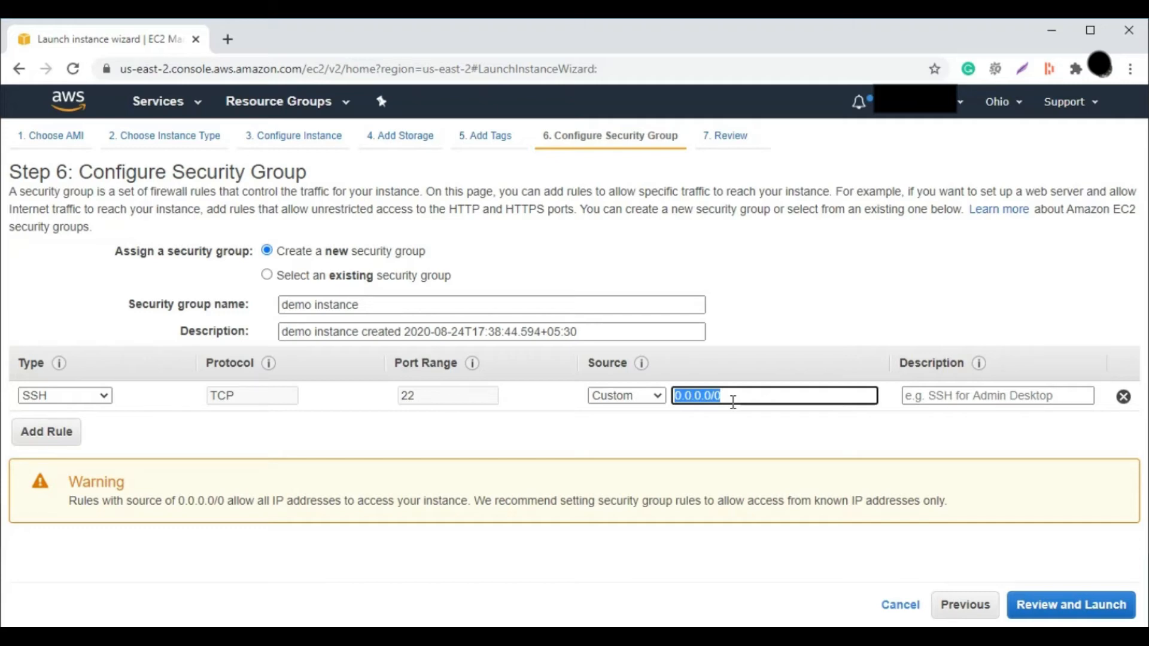
left_click(733, 402)
left_click(1040, 608)
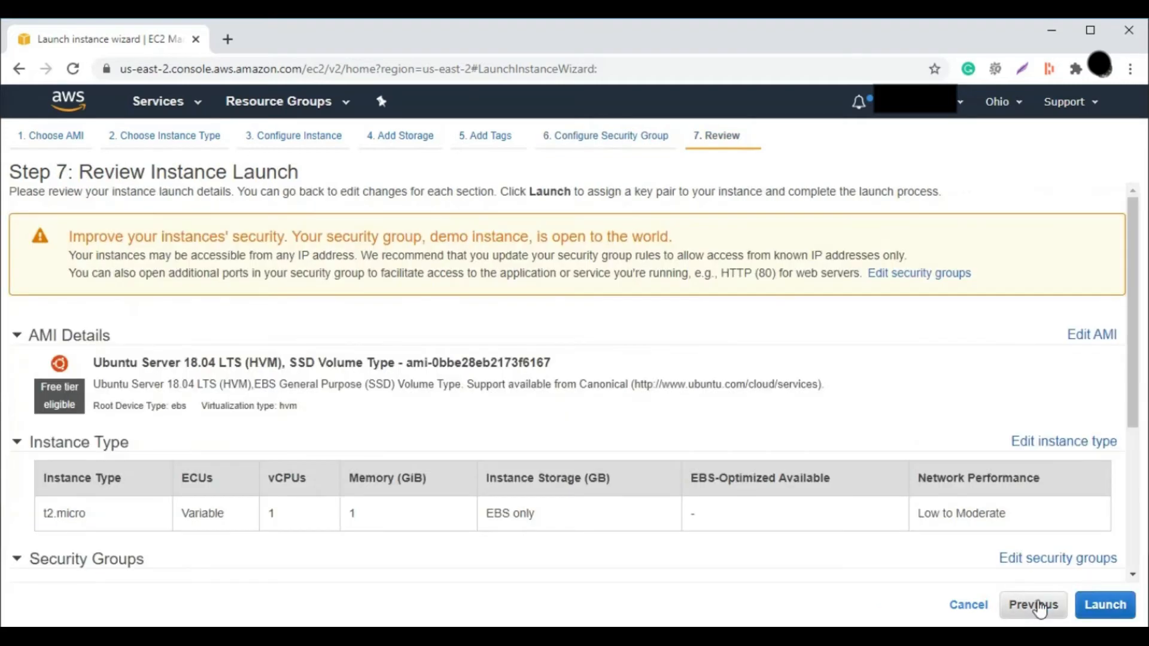
Review the launch summary, including the image, instance type, security group rule and expanded instance details.
scroll(335, 446, "down", 1)
scroll(335, 446, "down", 2)
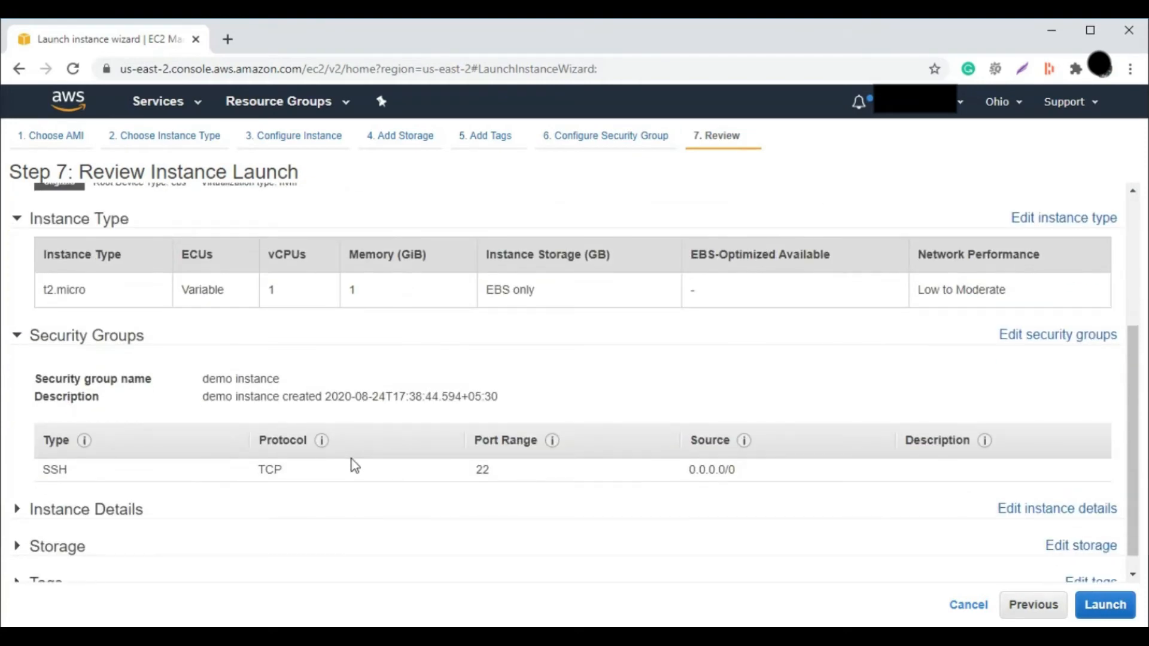
left_click(81, 490)
scroll(84, 499, "down", 3)
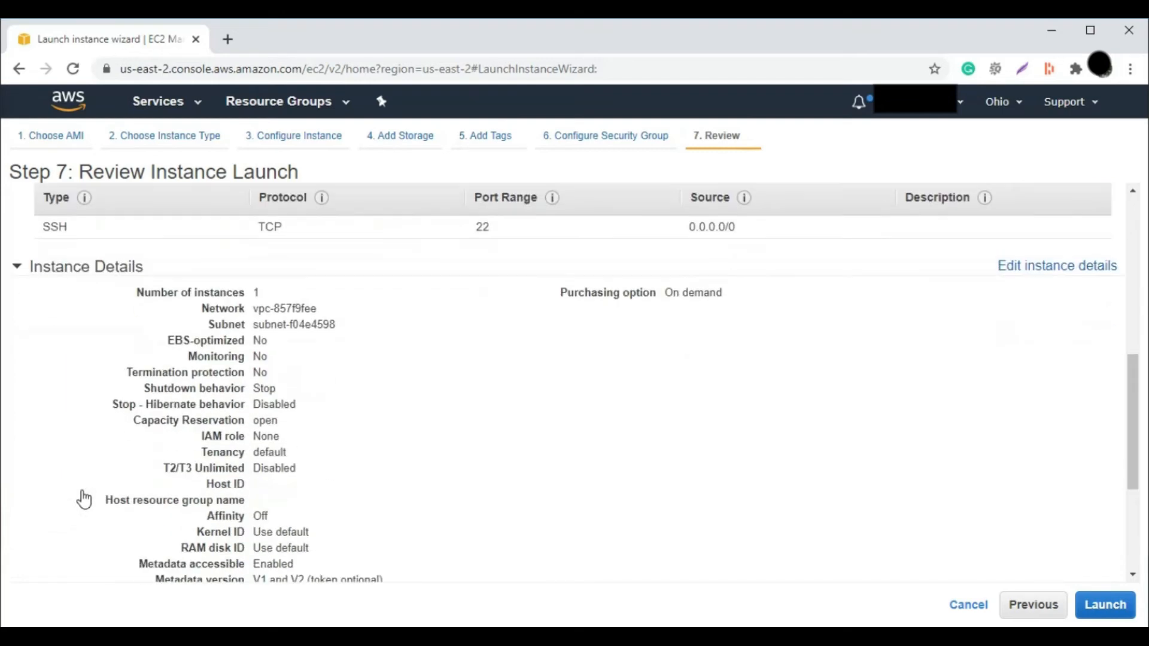
scroll(86, 506, "down", 3)
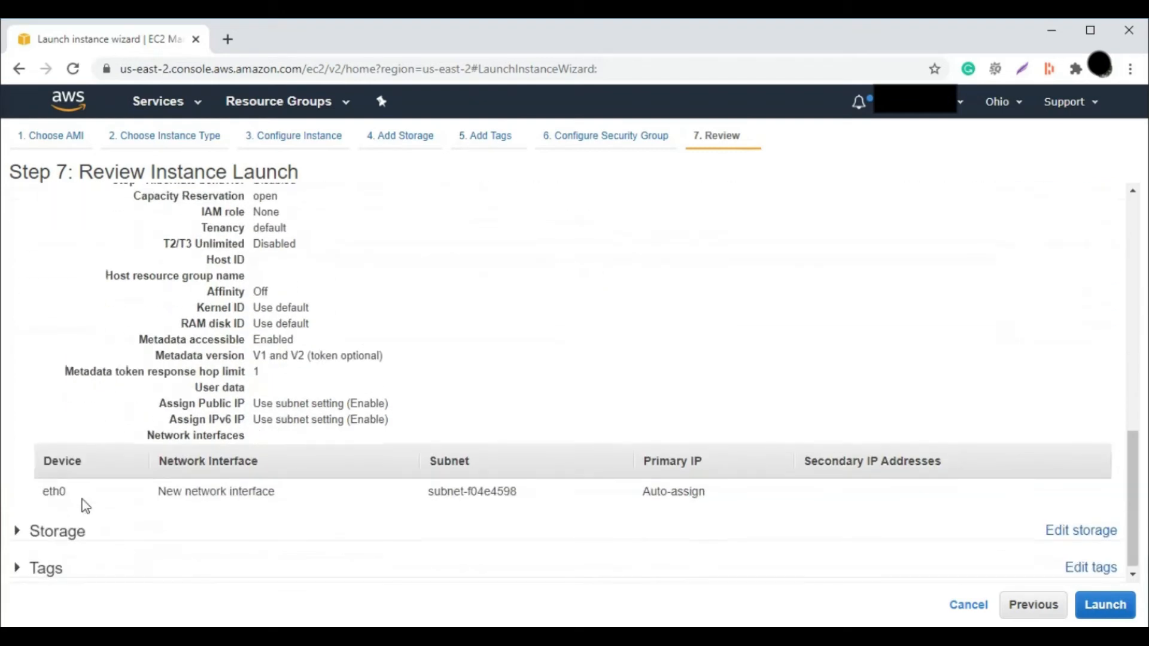
scroll(86, 507, "down", 1)
scroll(795, 465, "up", 15)
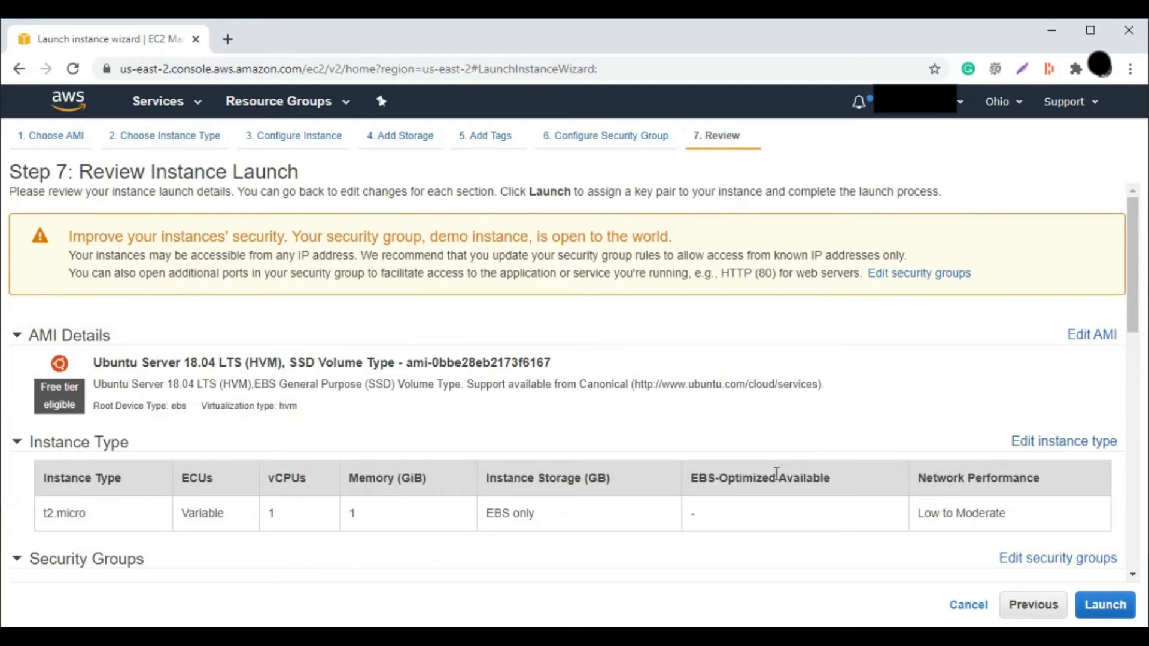
scroll(791, 429, "down", 15)
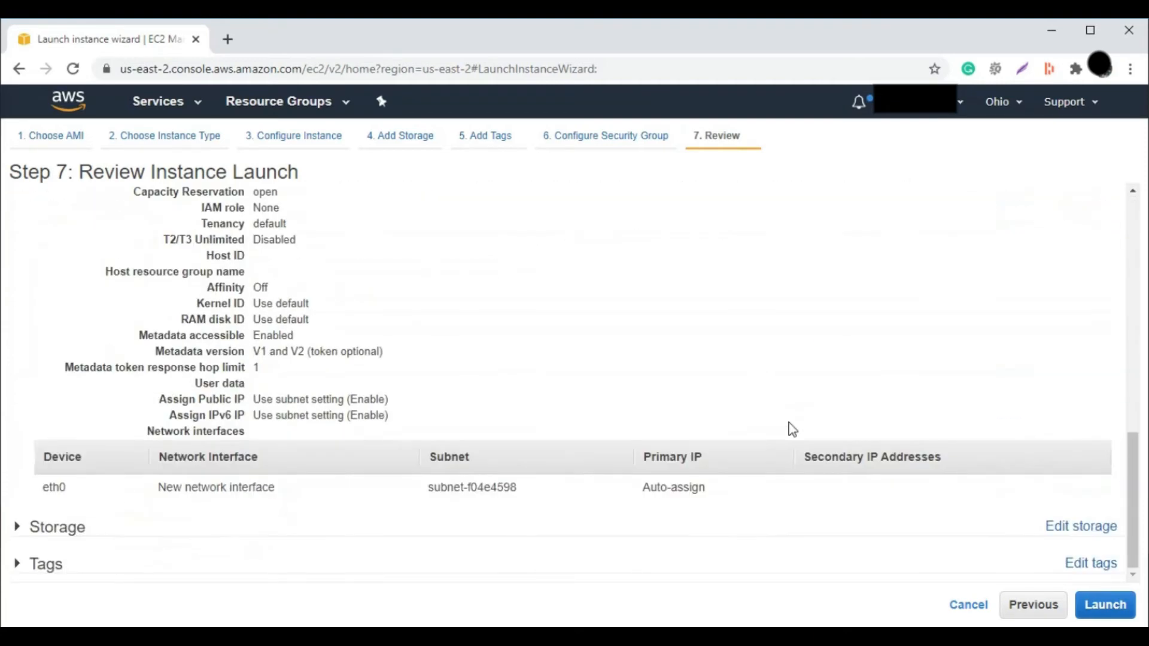
Proceed to launch the instance, create a new key pair named demo_instance and download its private key file.
left_click(1119, 608)
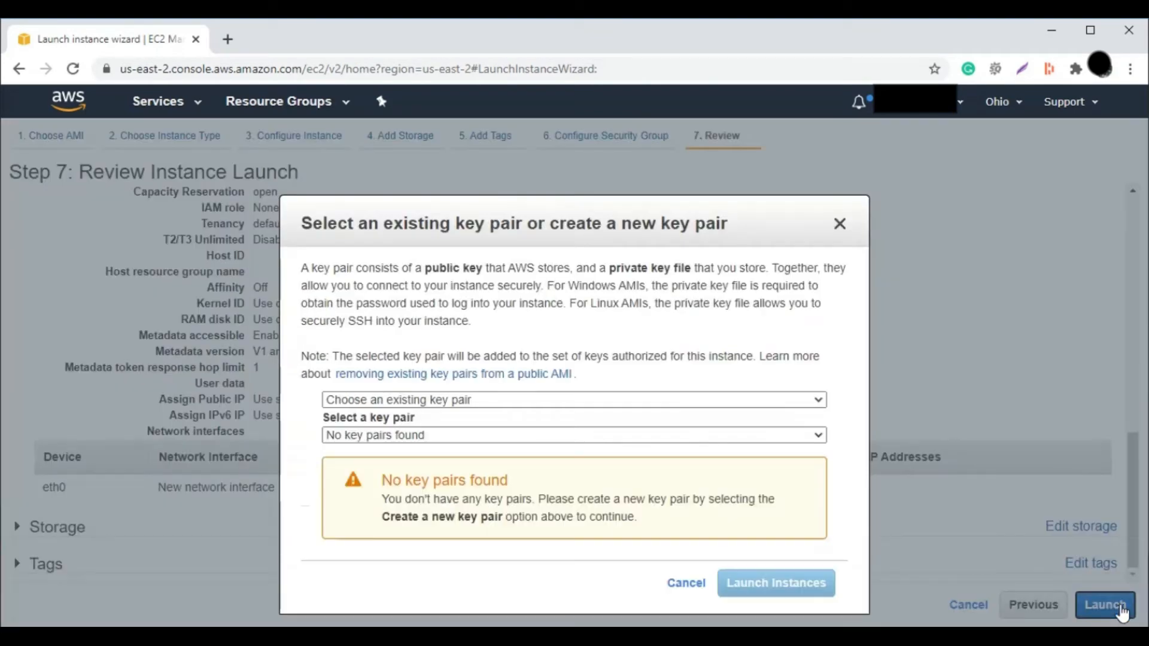
left_click(357, 404)
left_click(367, 431)
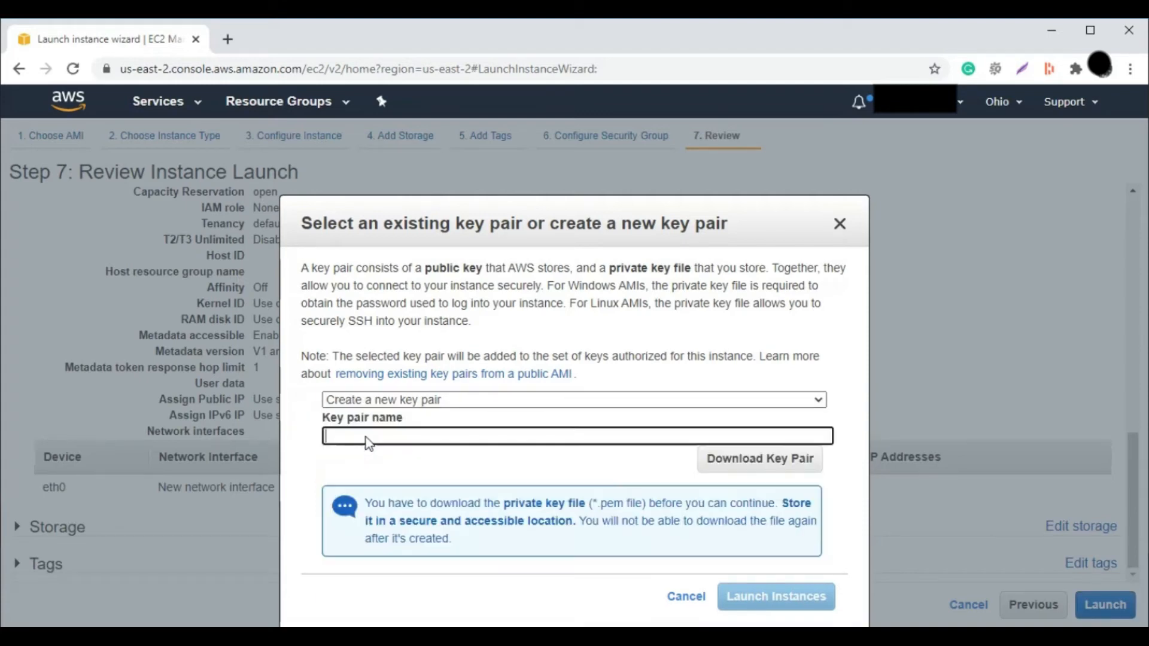
type("demo_instance")
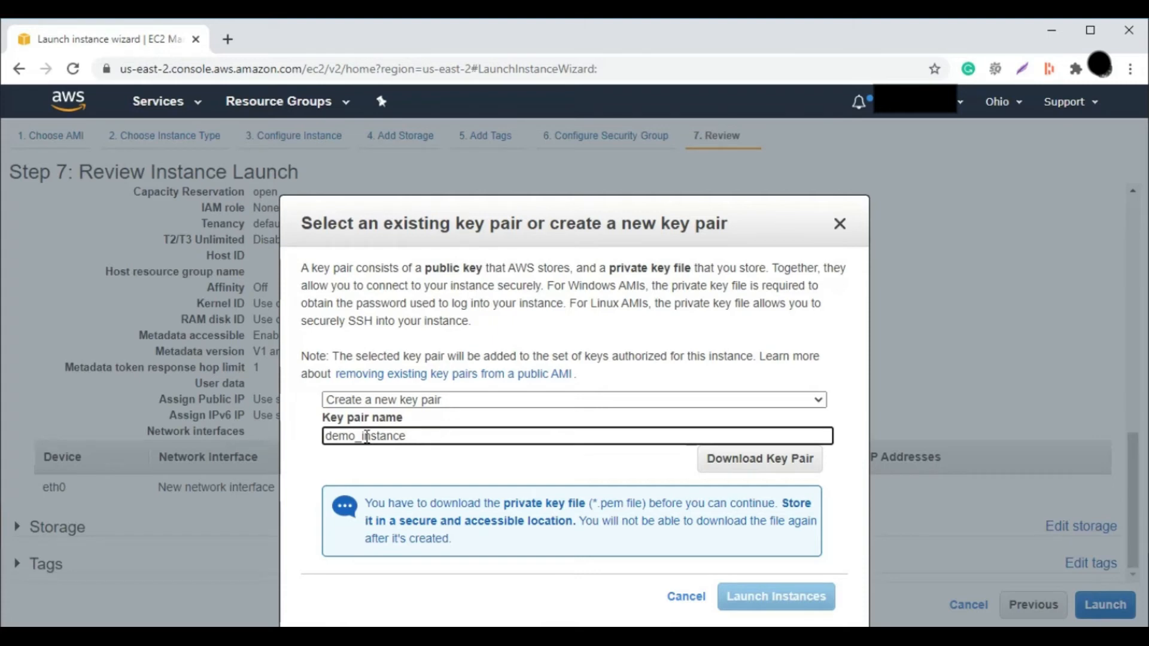
left_click(727, 461)
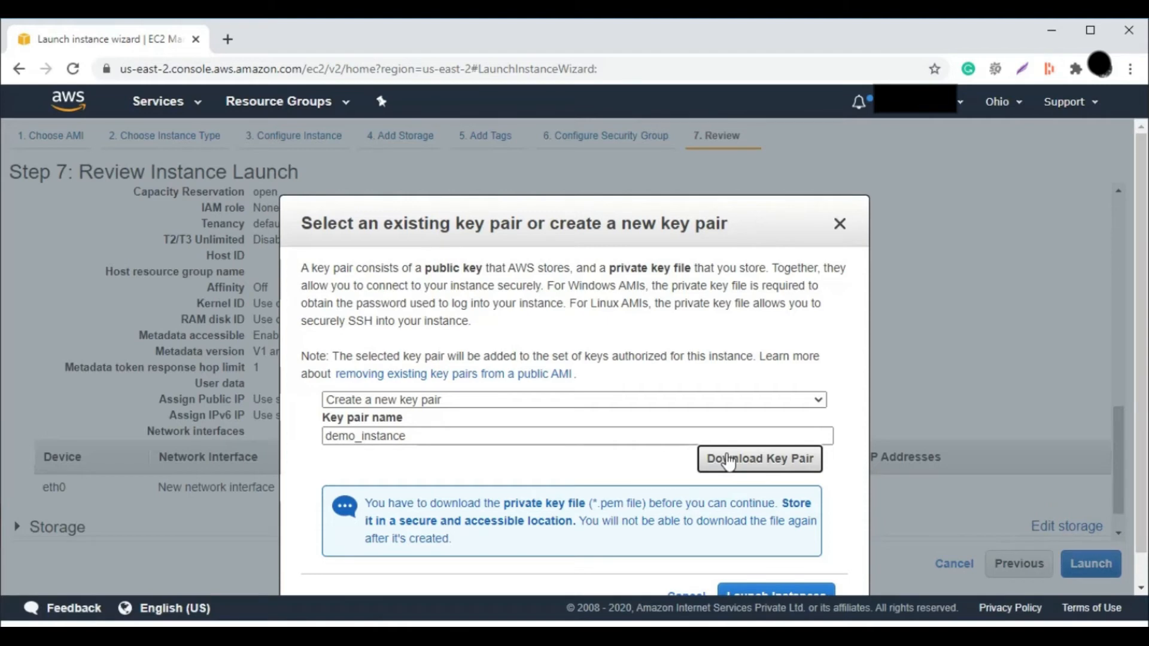
scroll(668, 479, "down", 1)
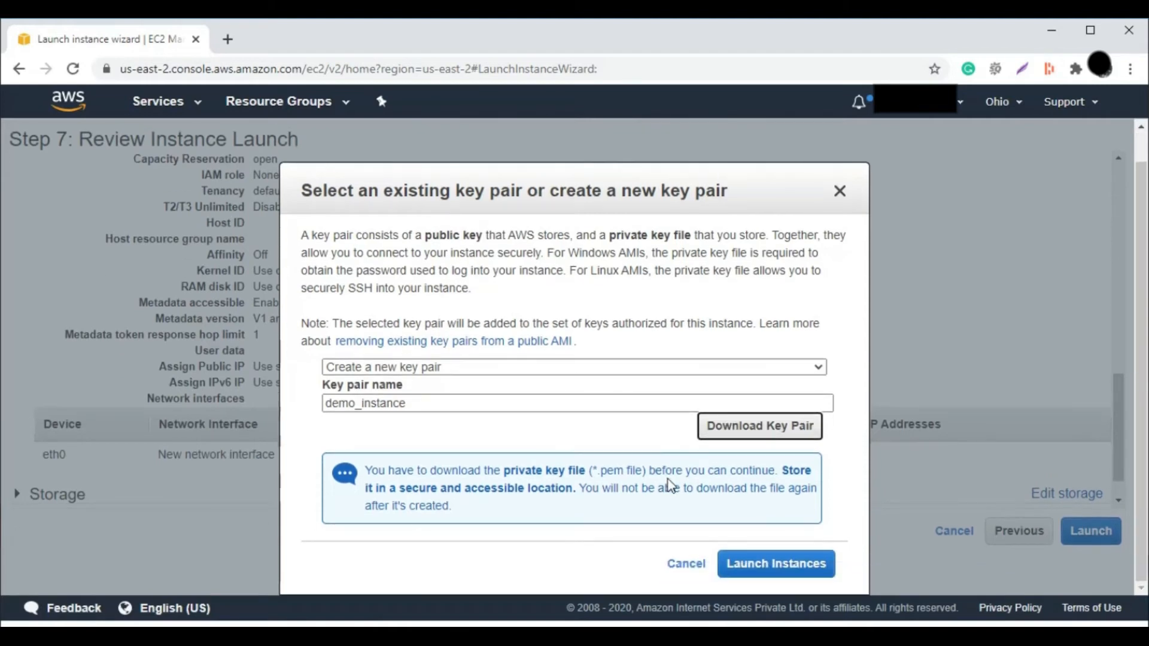
Launch the instance with the new key pair and go to the list of instances.
left_click(740, 573)
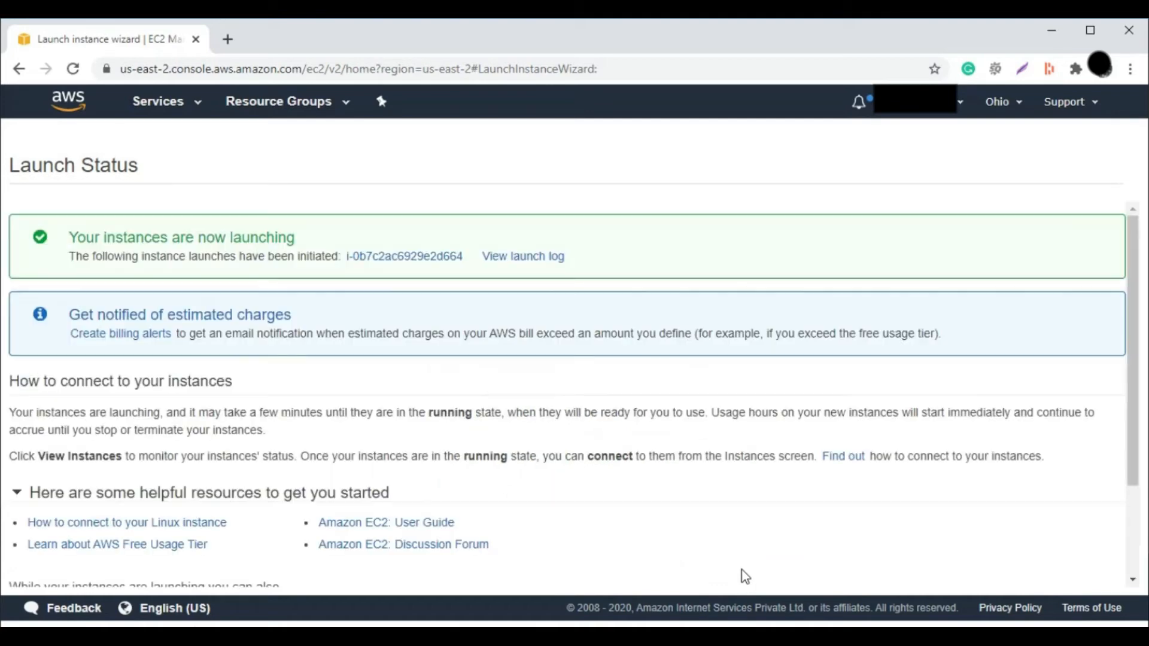
scroll(741, 570, "down", 2)
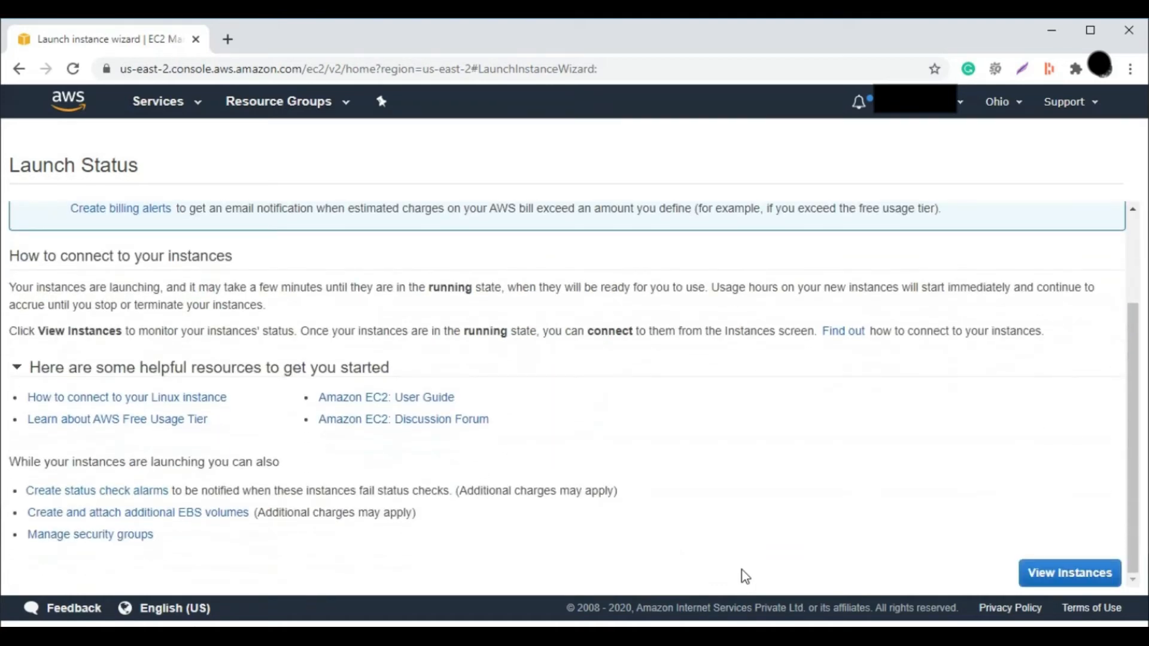
left_click(1071, 576)
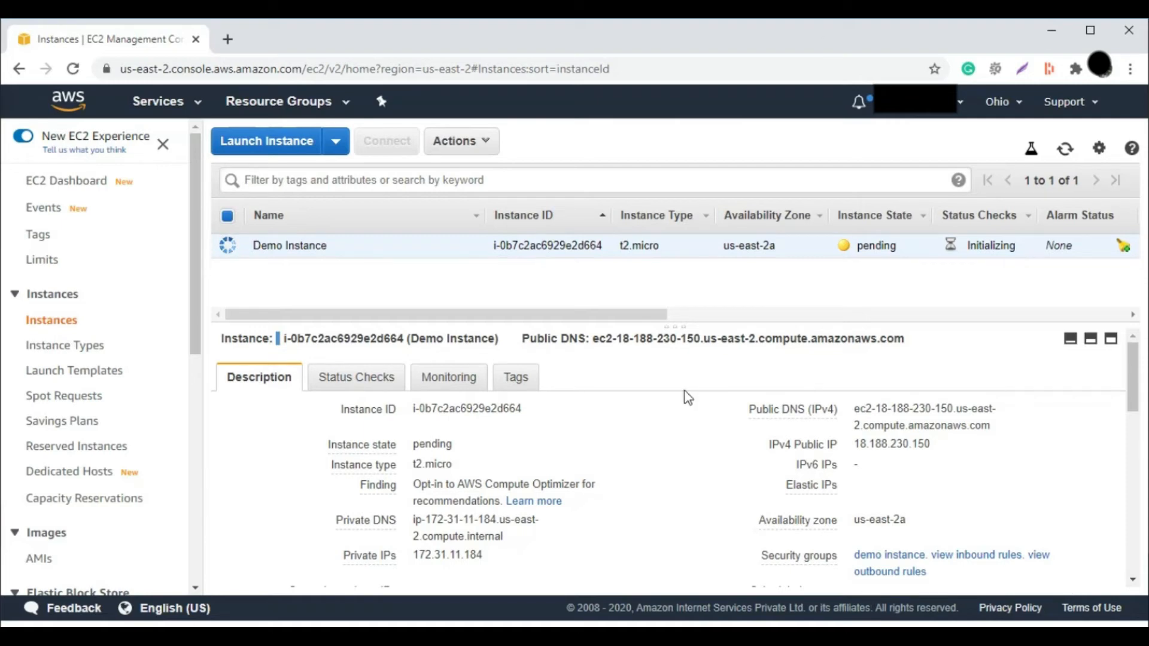
Examine the new instance's public DNS, IPv4 public IP, availability zone and remaining description details.
left_click_drag(595, 339, 908, 345)
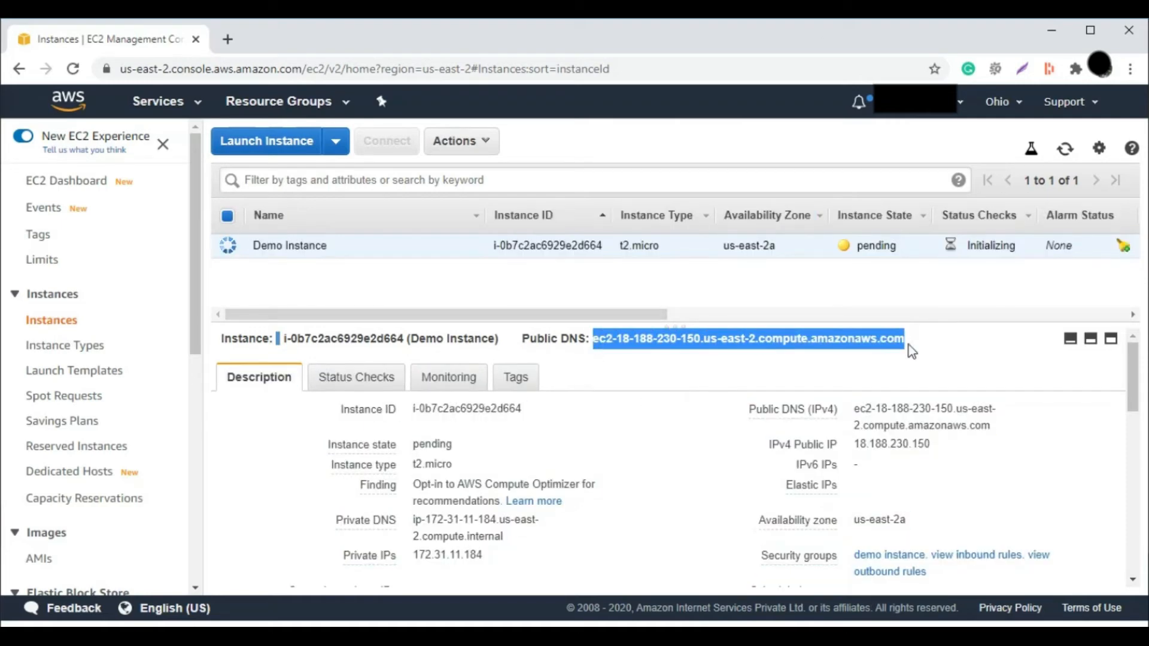
double_click(900, 443)
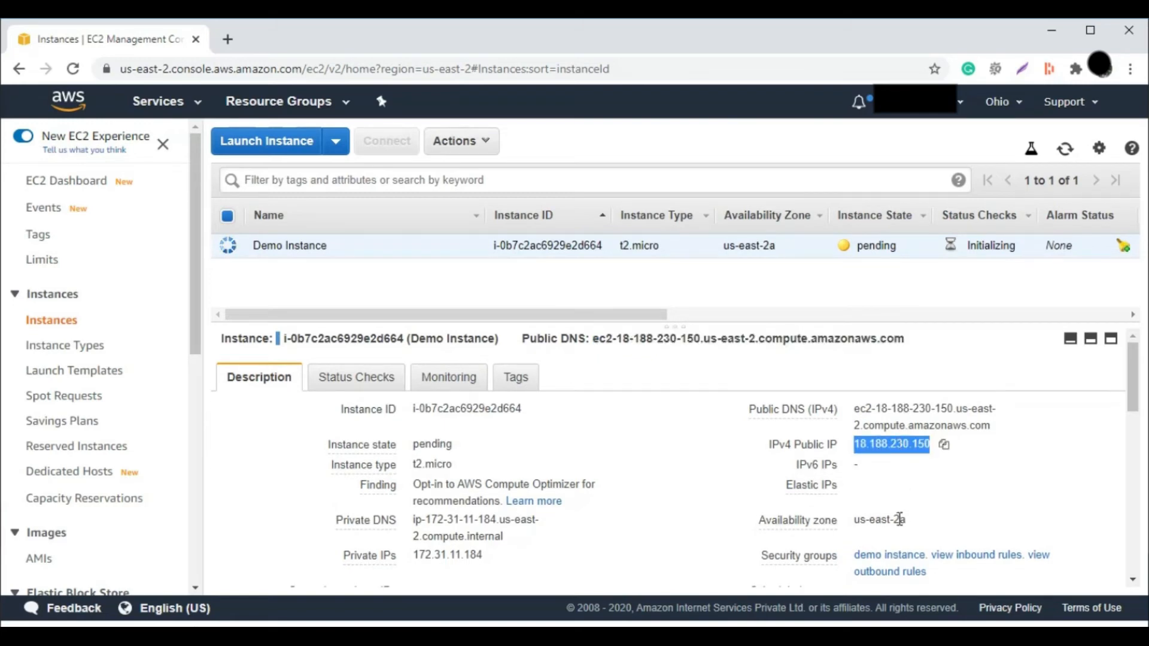
double_click(880, 519)
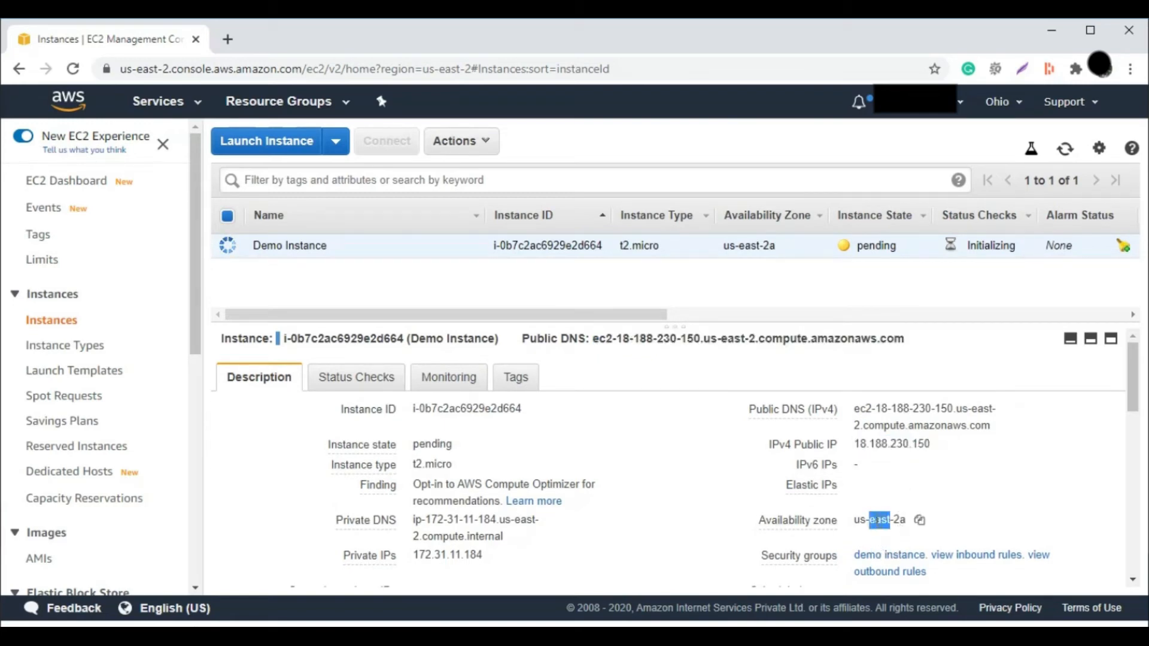
scroll(877, 520, "down", 10)
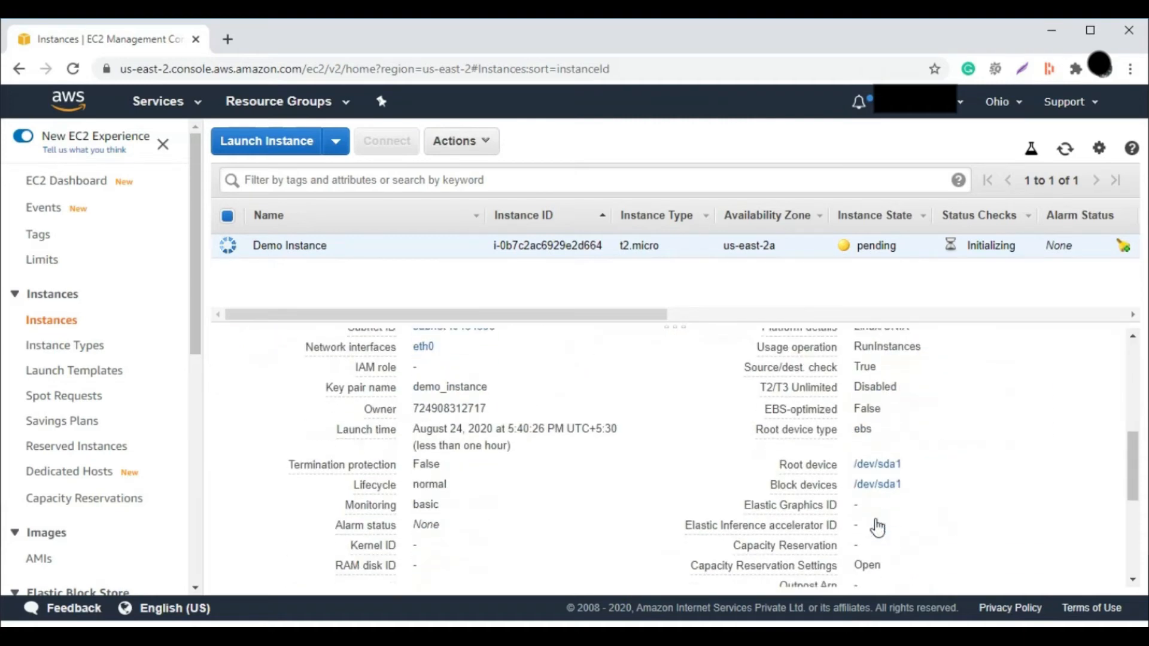
scroll(873, 524, "up", 10)
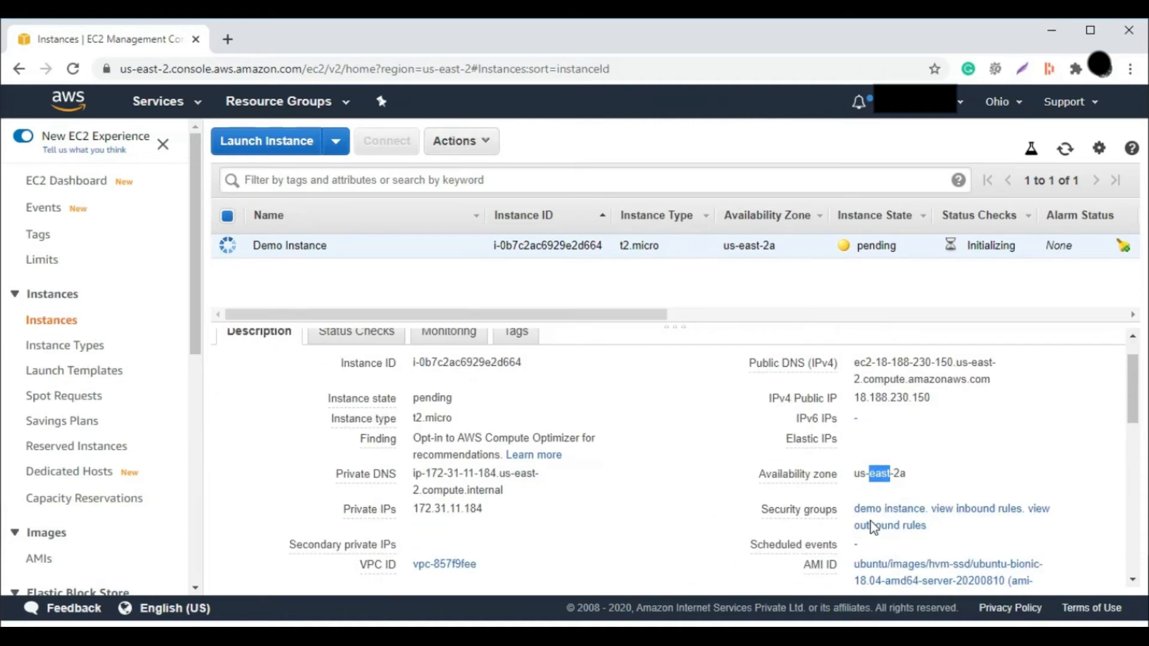
left_click(686, 394)
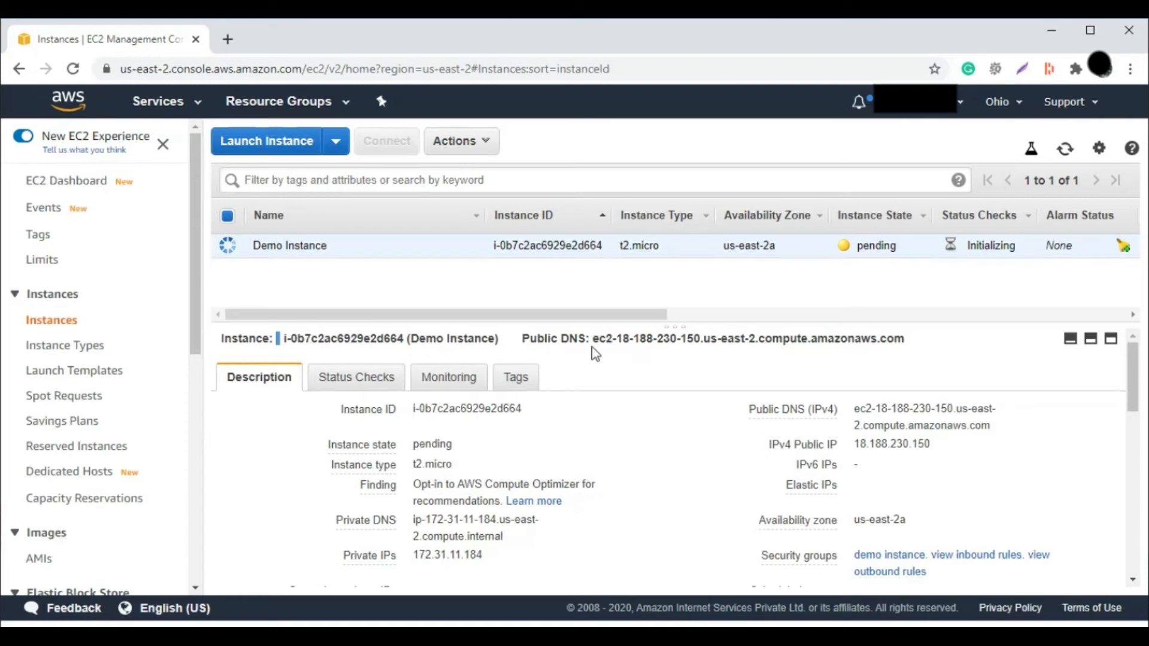
left_click_drag(596, 339, 914, 337)
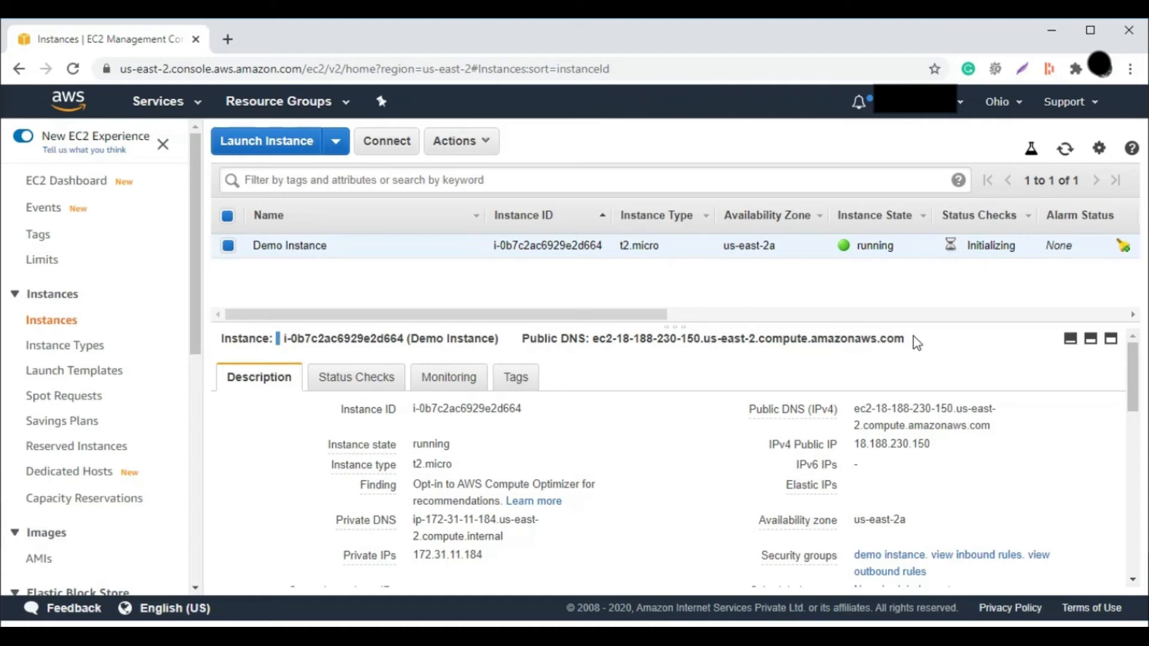
Allocate a new Elastic IP address from Amazon's pool of IPv4 addresses.
scroll(90, 483, "down", 2)
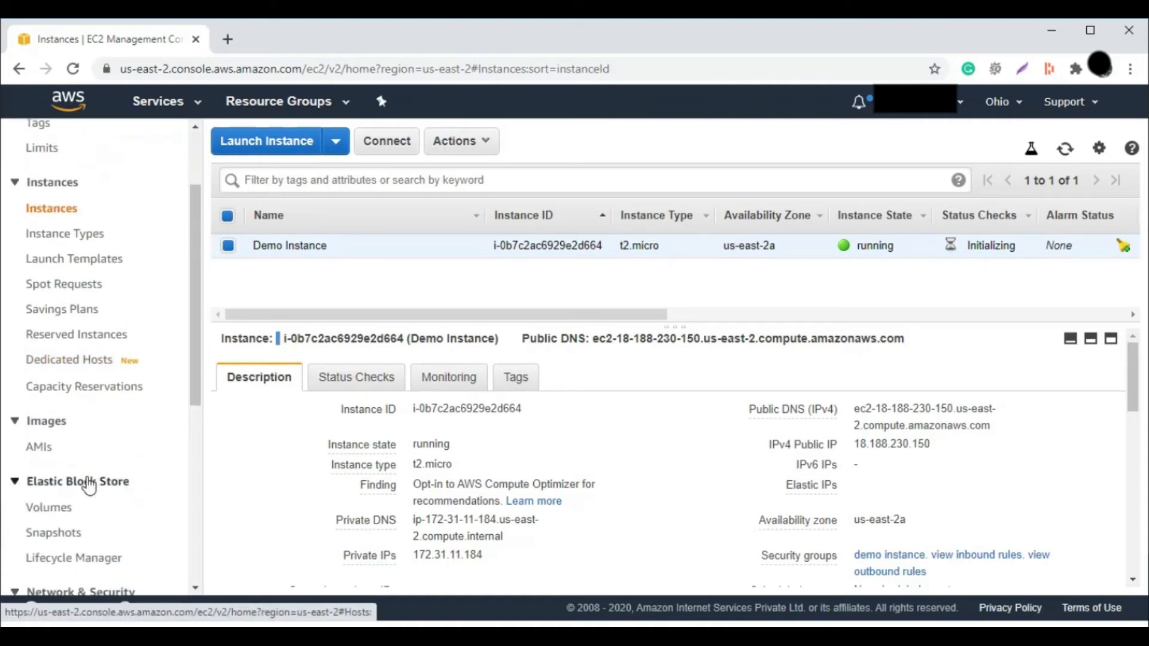
scroll(90, 483, "down", 2)
scroll(96, 419, "down", 2)
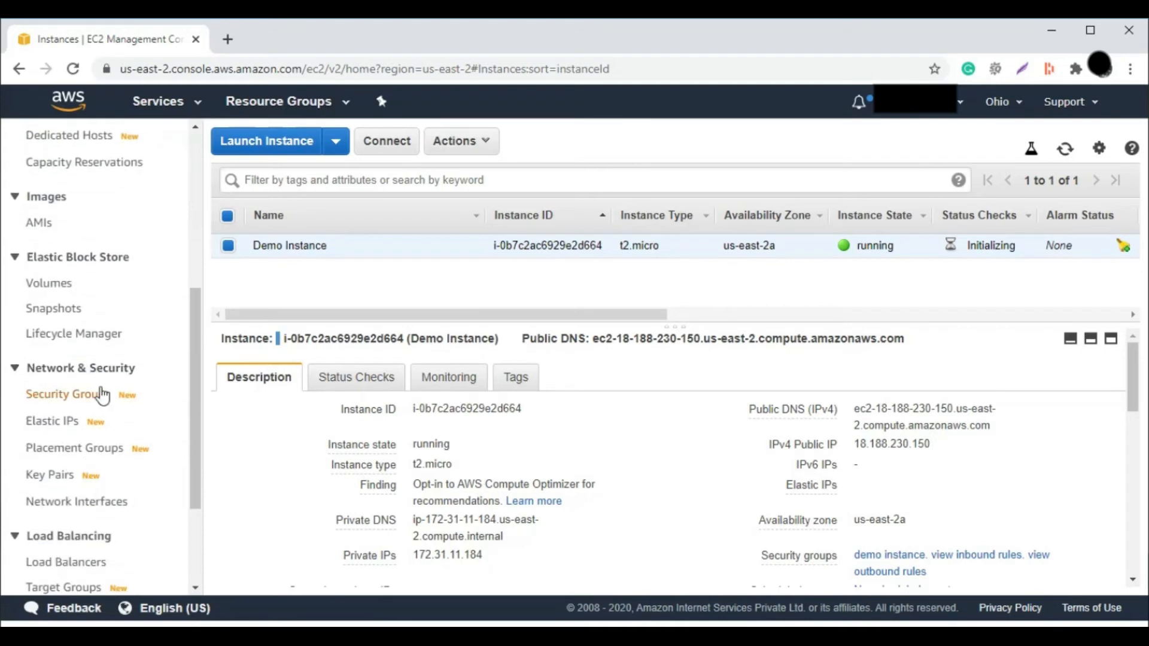
left_click(55, 426)
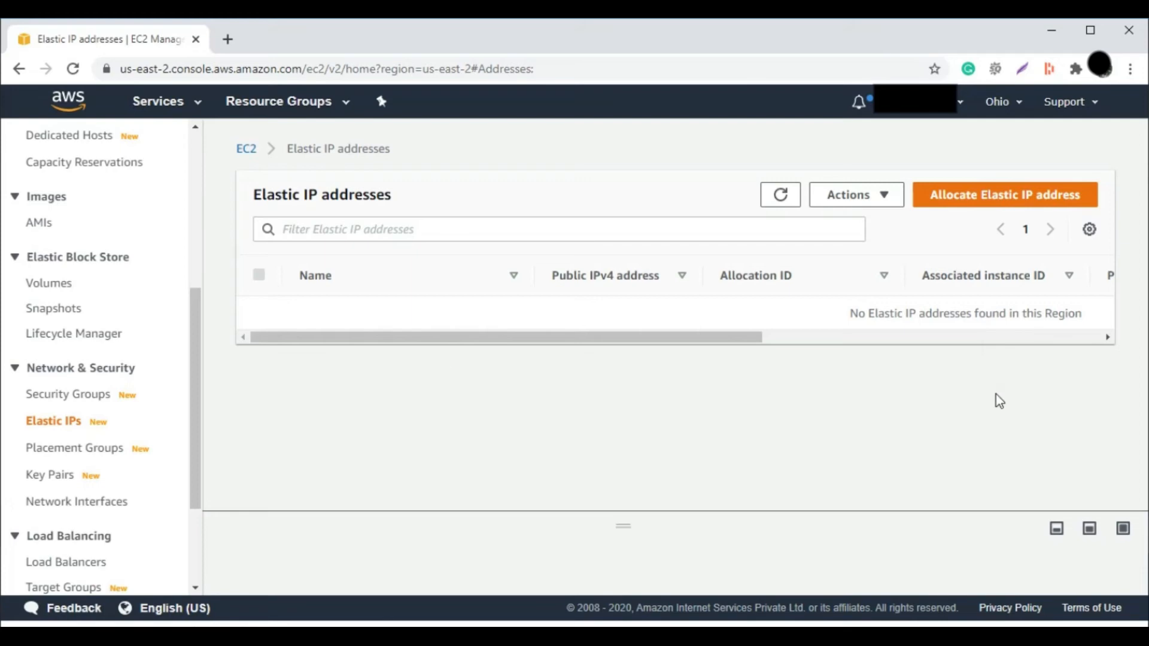
left_click(951, 211)
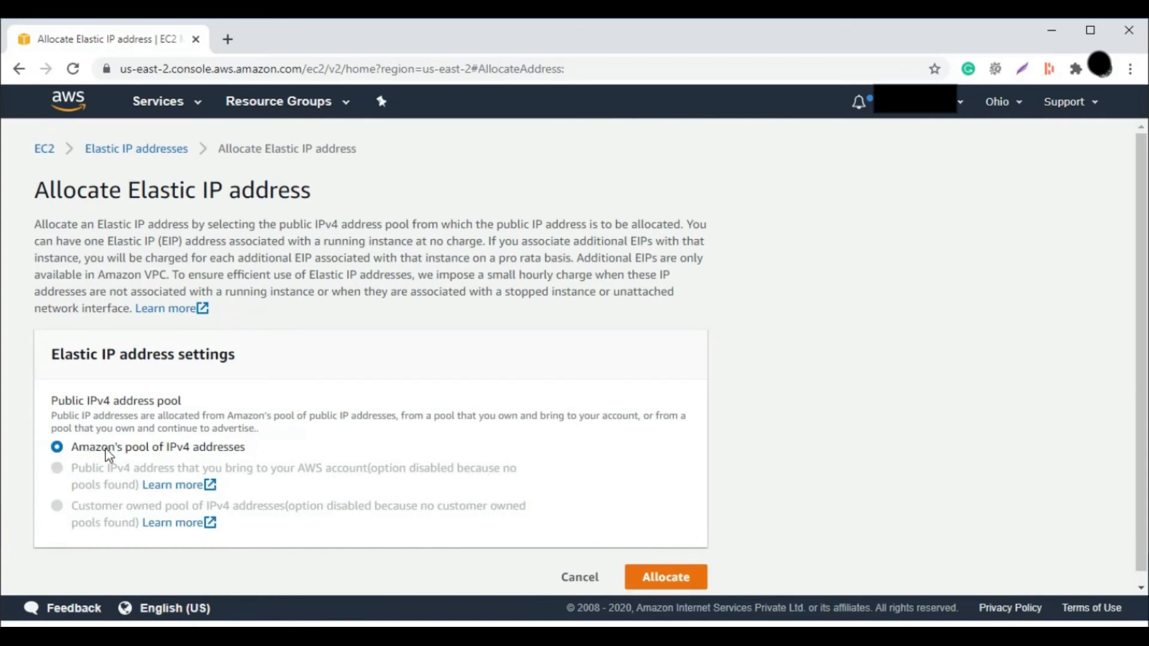
scroll(655, 536, "down", 1)
left_click(662, 573)
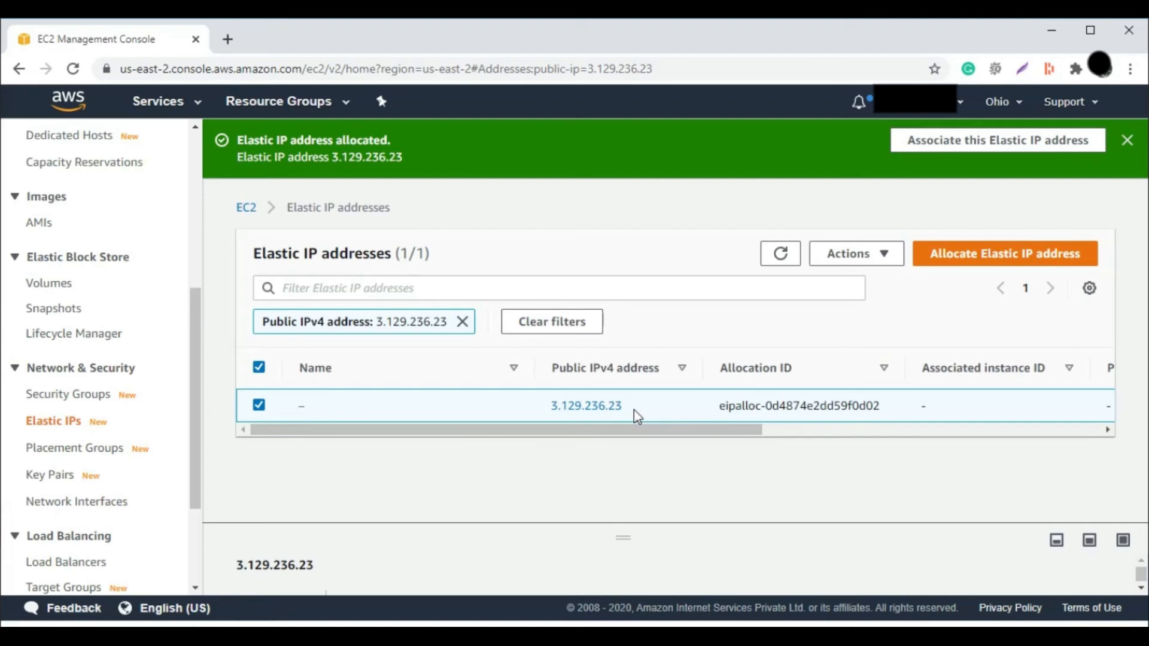
Associate the newly allocated Elastic IP address with the running Demo Instance, using Instance as the resource type.
left_click(854, 263)
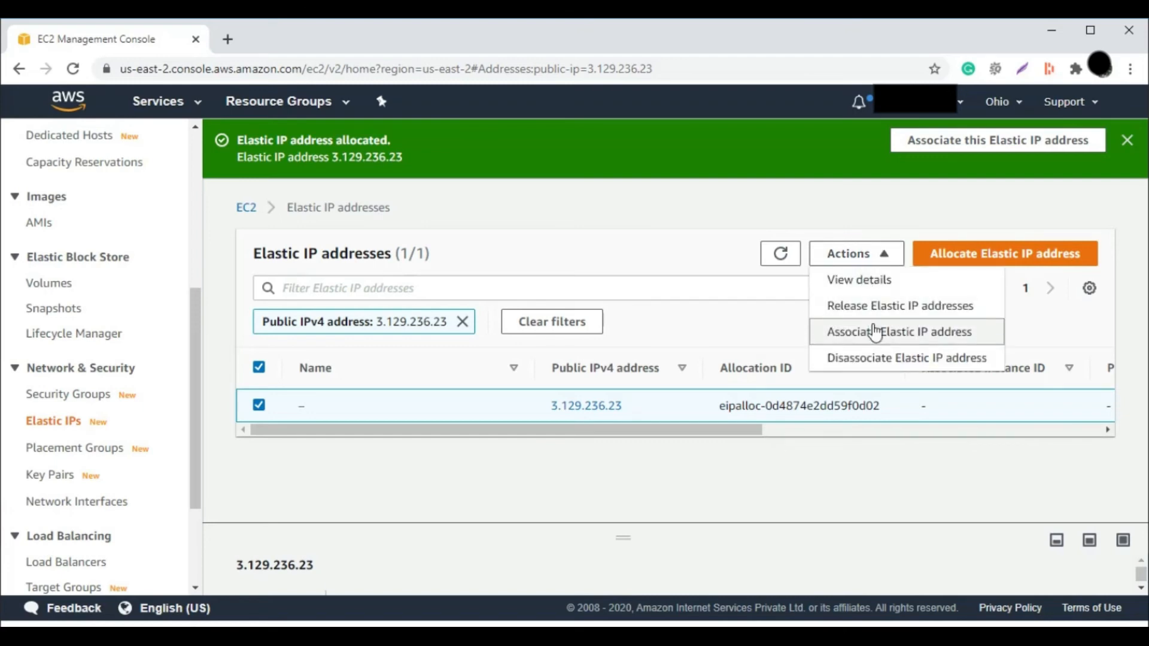
left_click(938, 346)
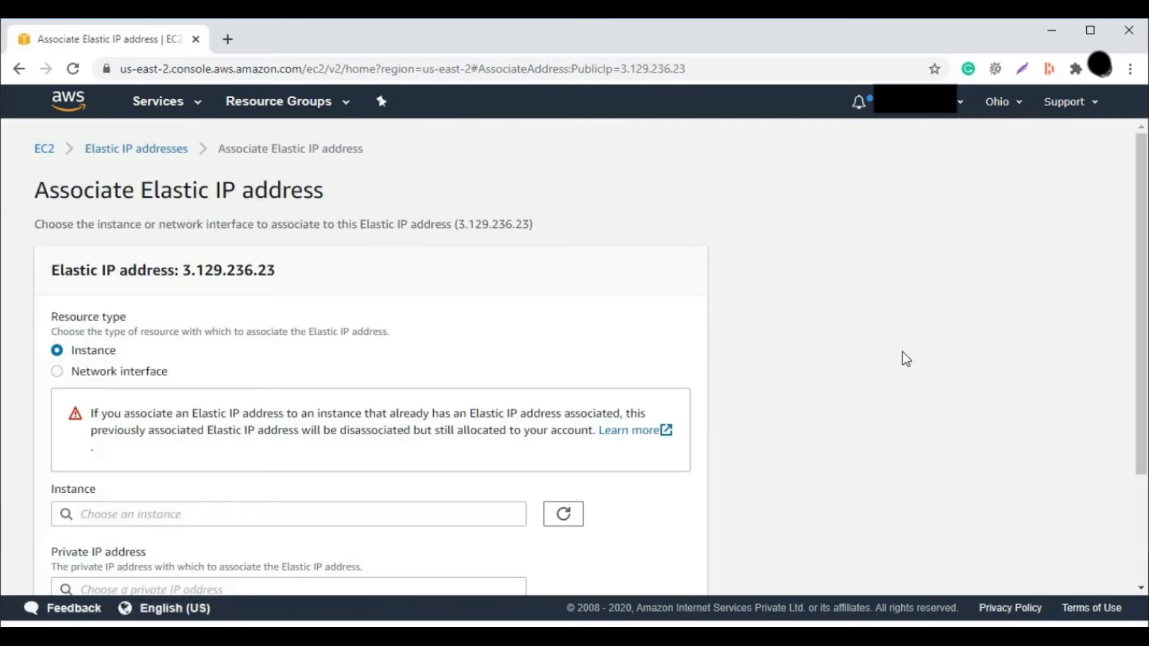
scroll(907, 359, "down", 2)
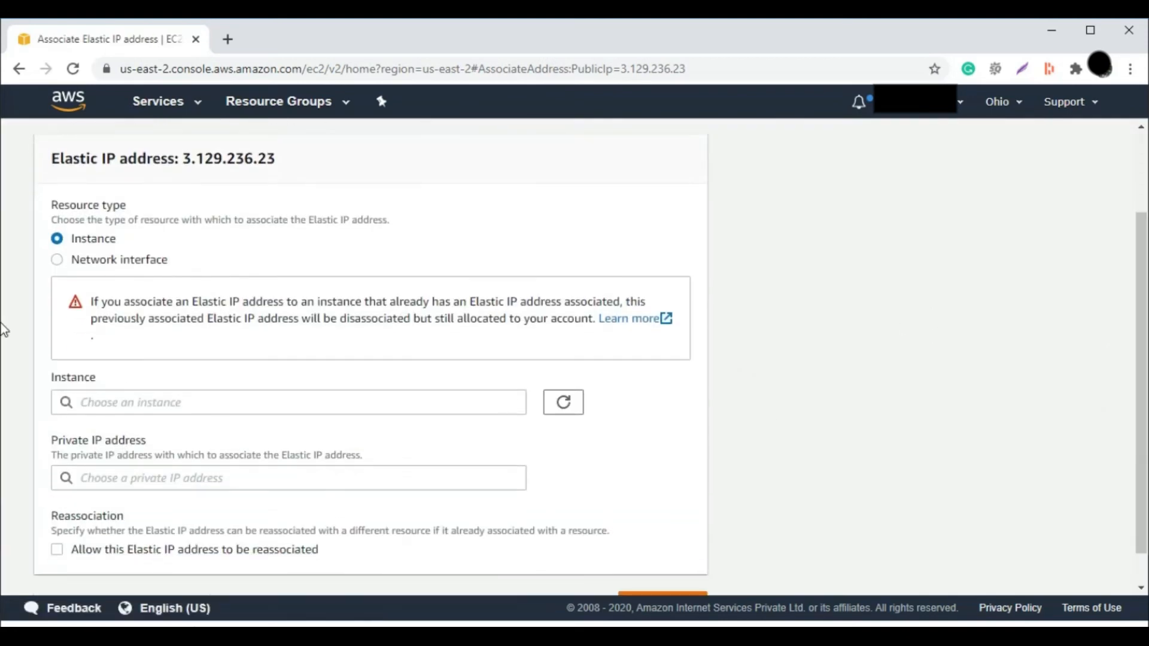
left_click(139, 403)
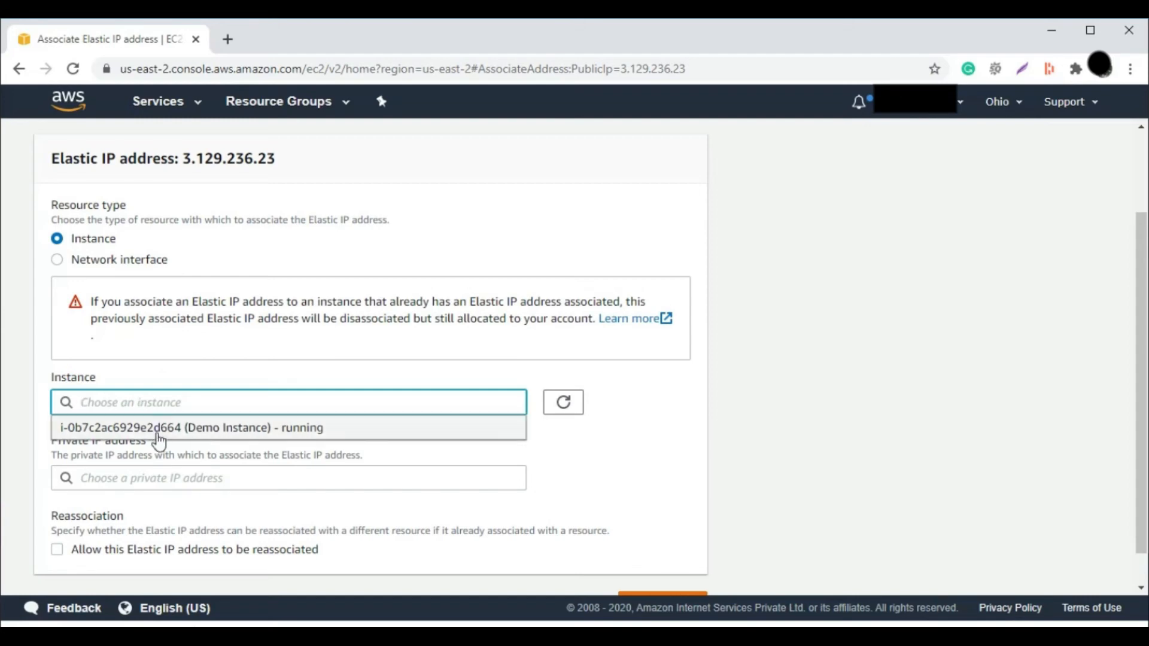
left_click(222, 442)
scroll(222, 442, "down", 1)
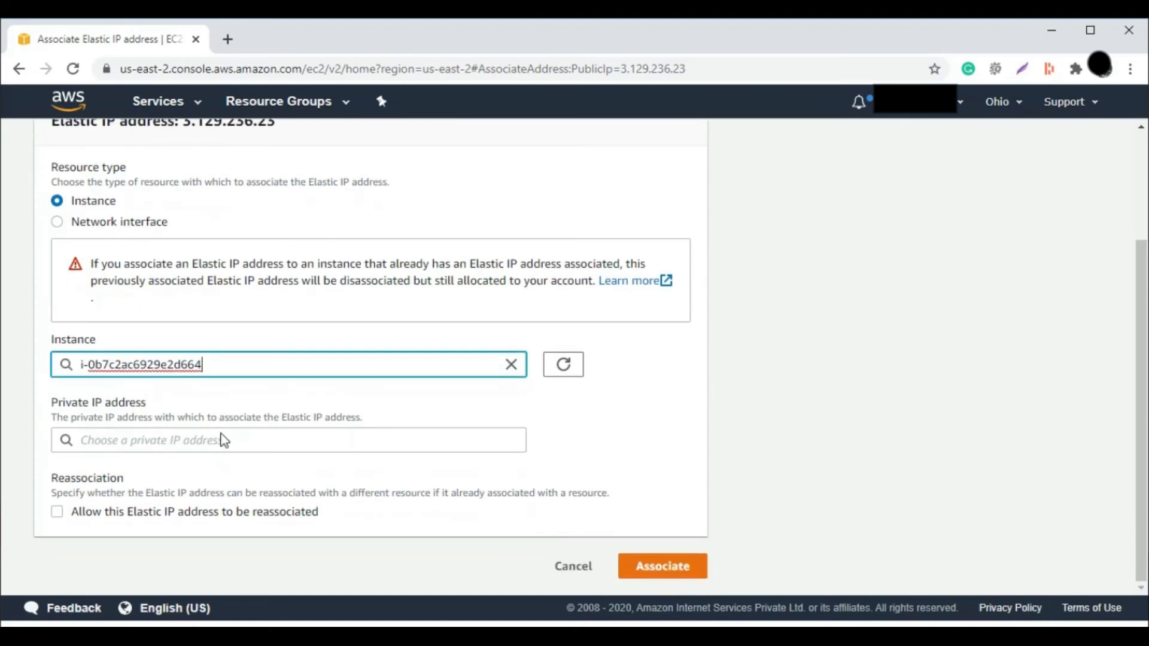
left_click(652, 572)
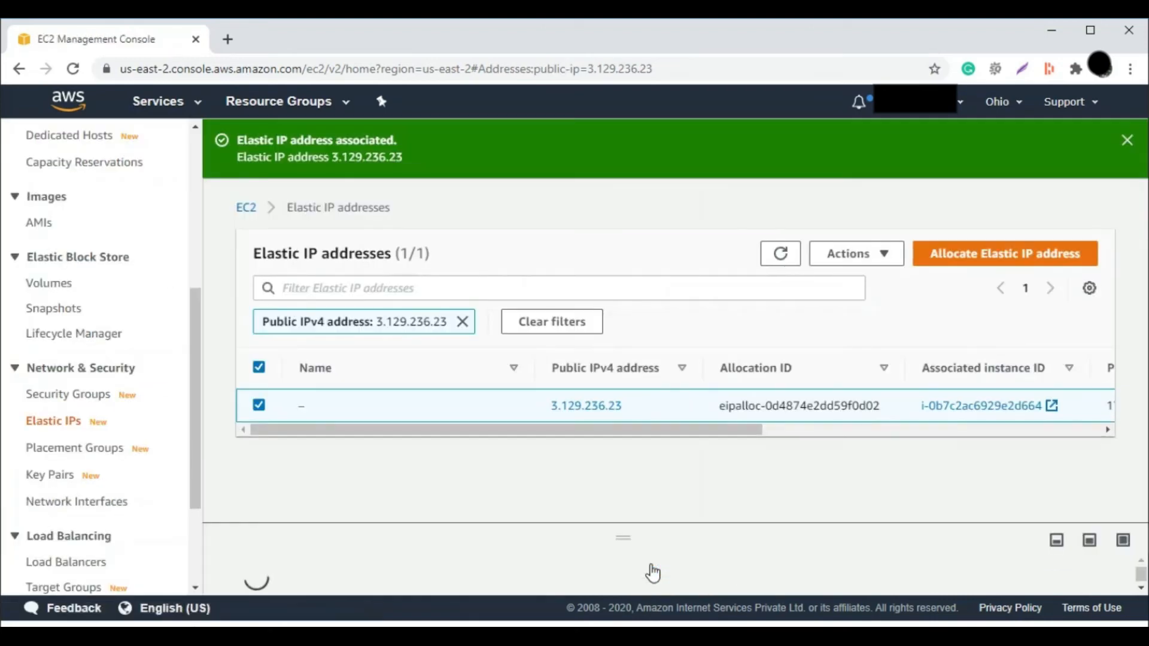
Return to the instances list, check Demo Instance's Elastic IP, and refresh the list to check its status checks.
scroll(57, 501, "up", 5)
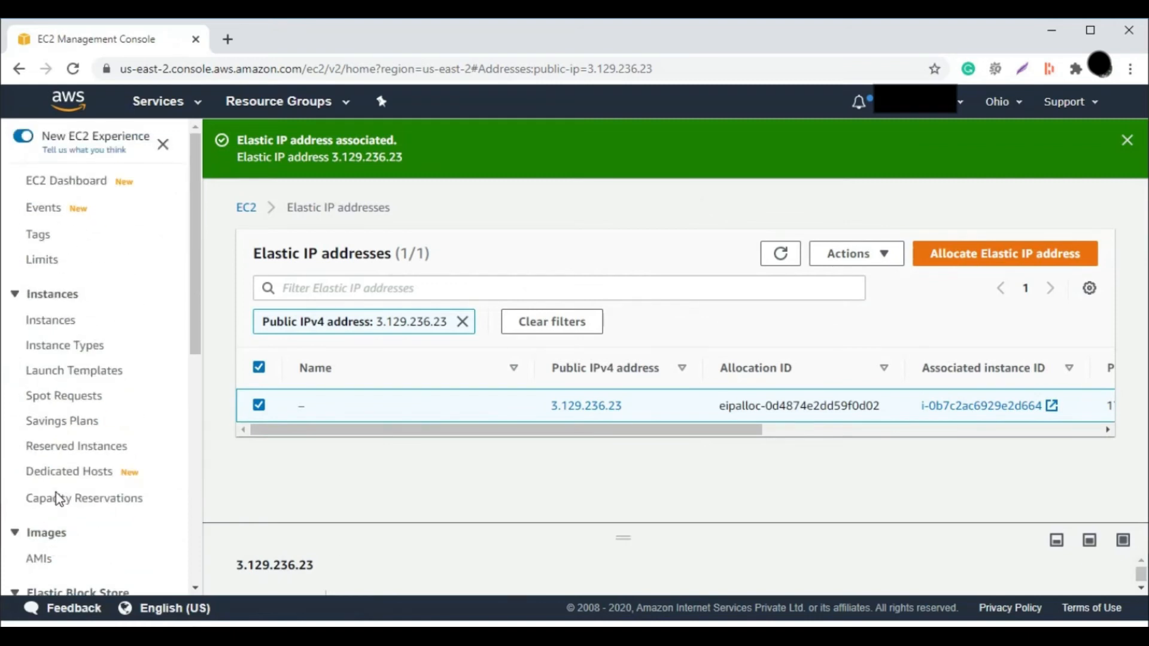
left_click(52, 321)
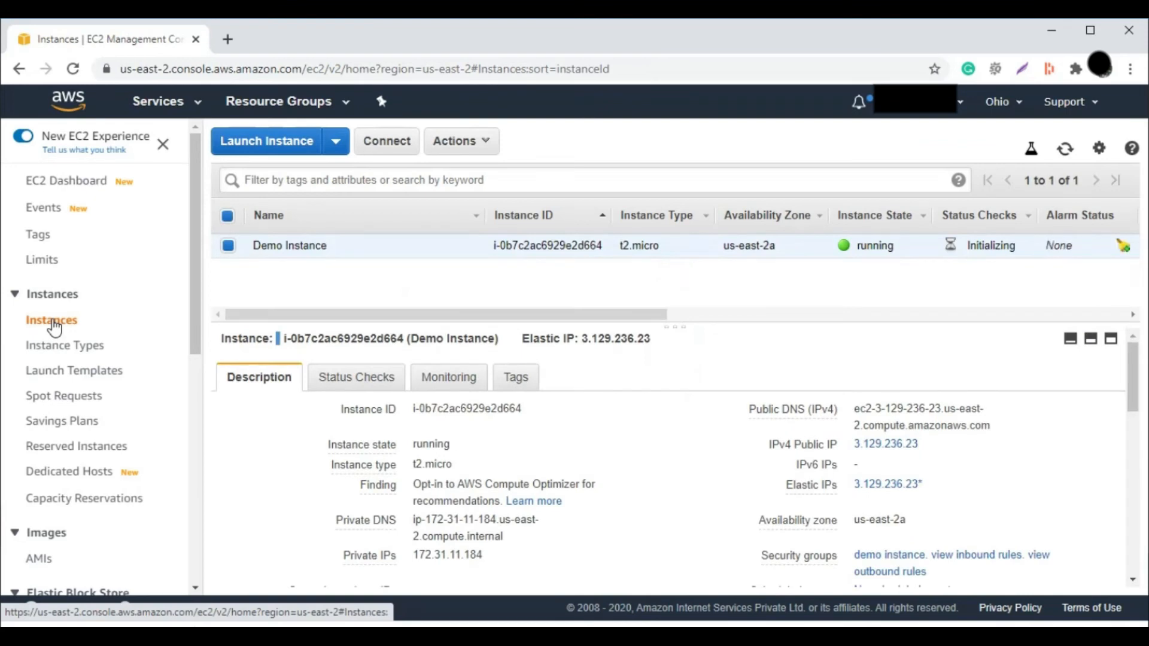
left_click_drag(585, 335, 657, 335)
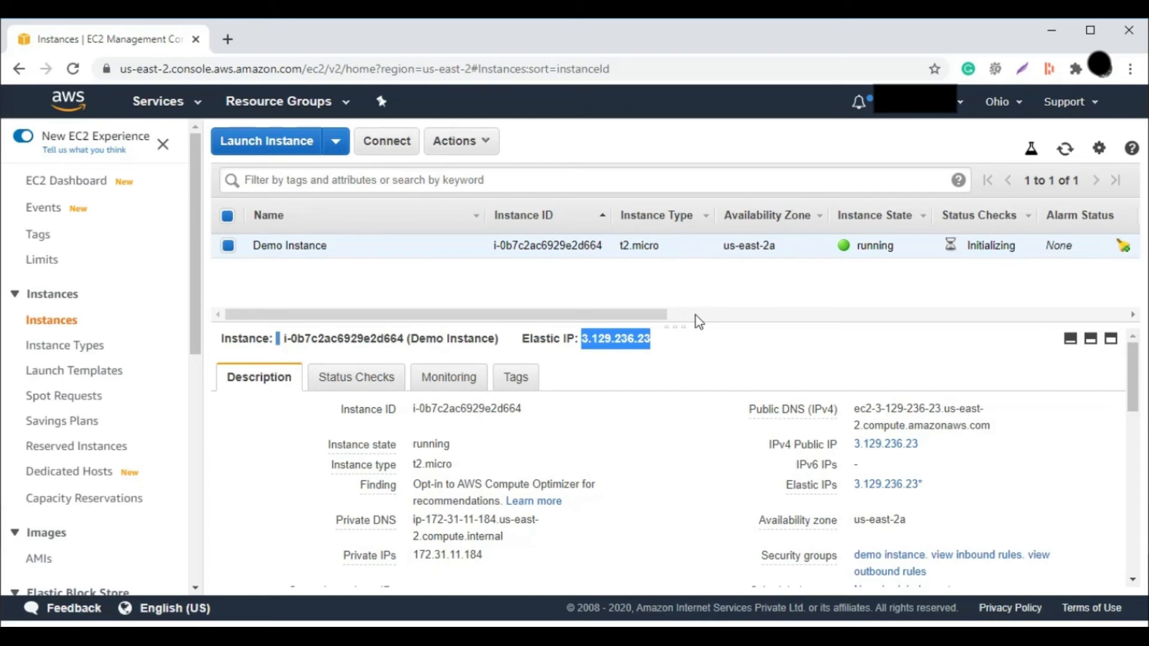
left_click(1064, 149)
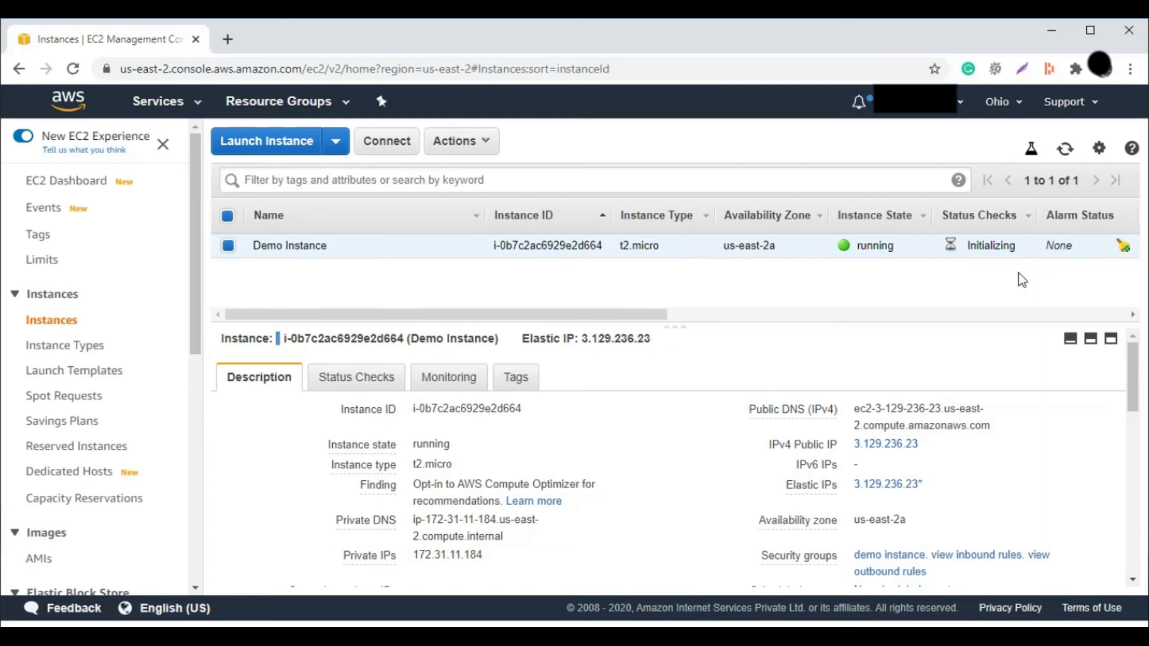
triple_click(998, 246)
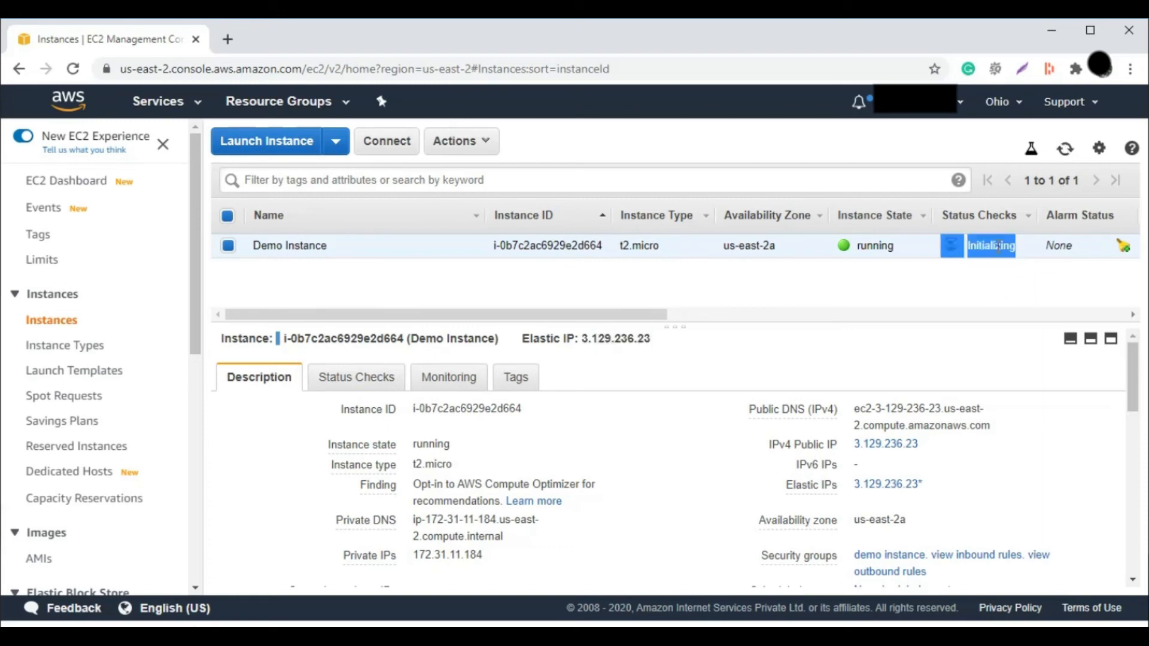
left_click(997, 246)
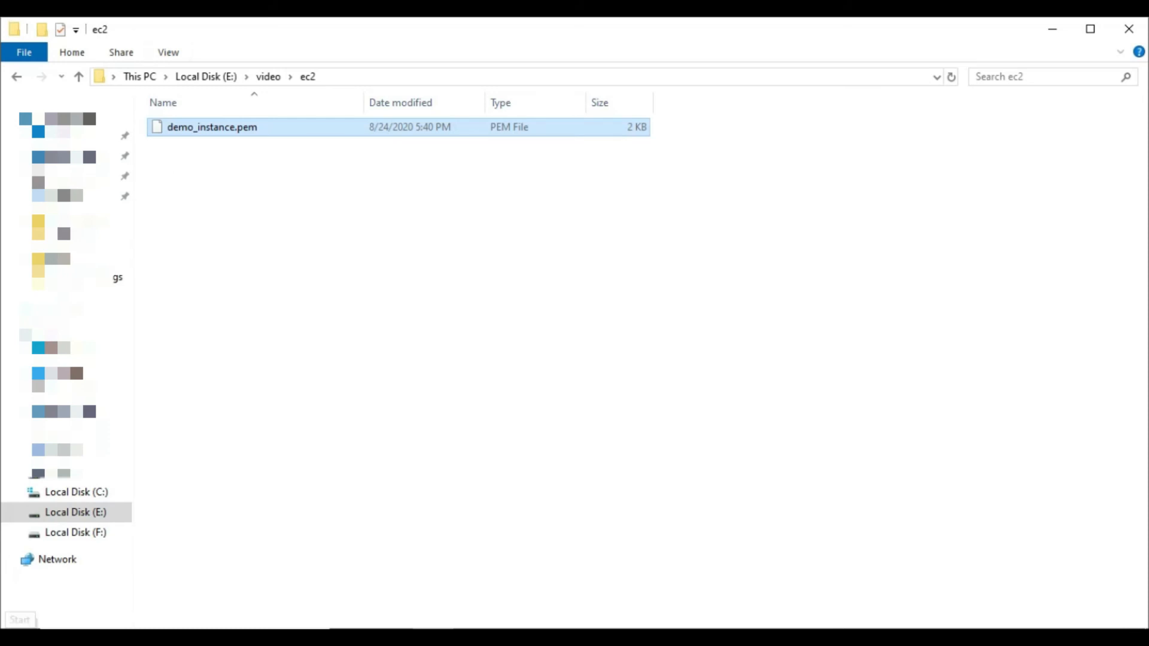
Find PuTTYgen on the computer and open it.
left_click(17, 638)
type("putty")
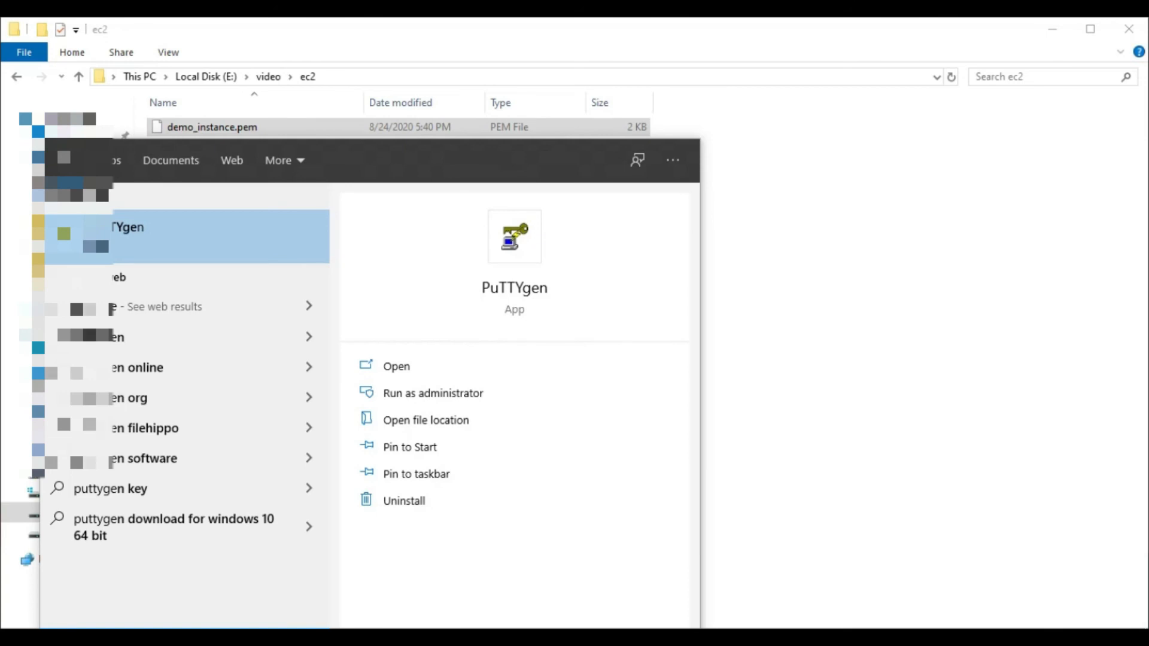
key("Return")
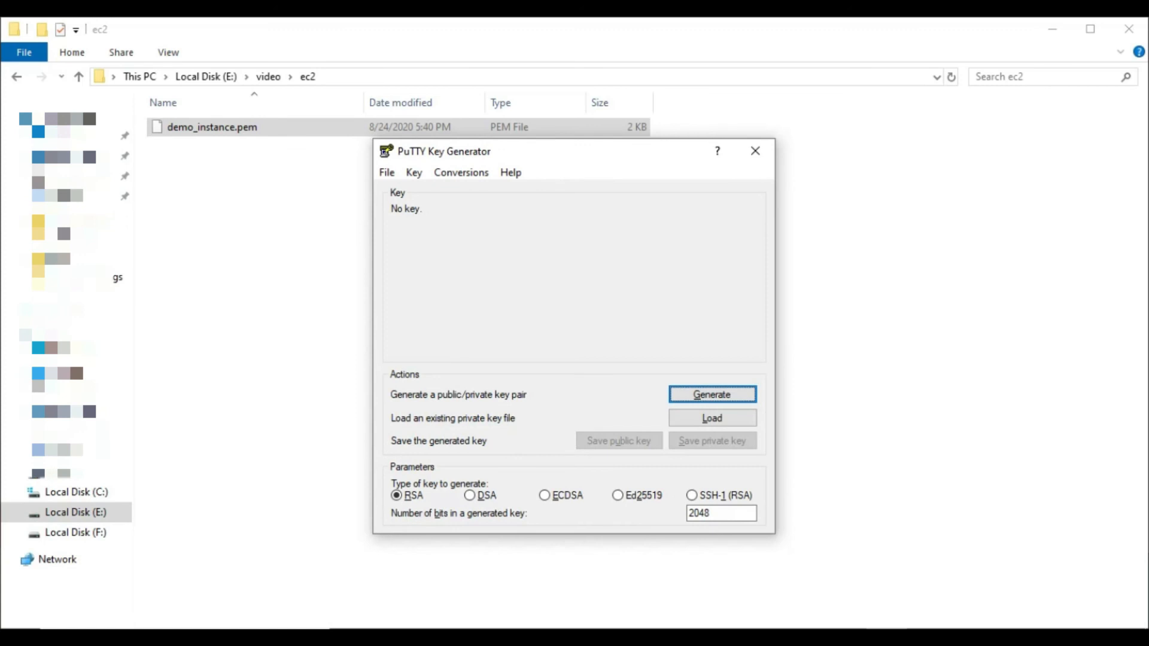
Load the private key demo_instance.pem from the video\ec2 folder on Local Disk (E:), showing All Files (*.*).
left_click(741, 422)
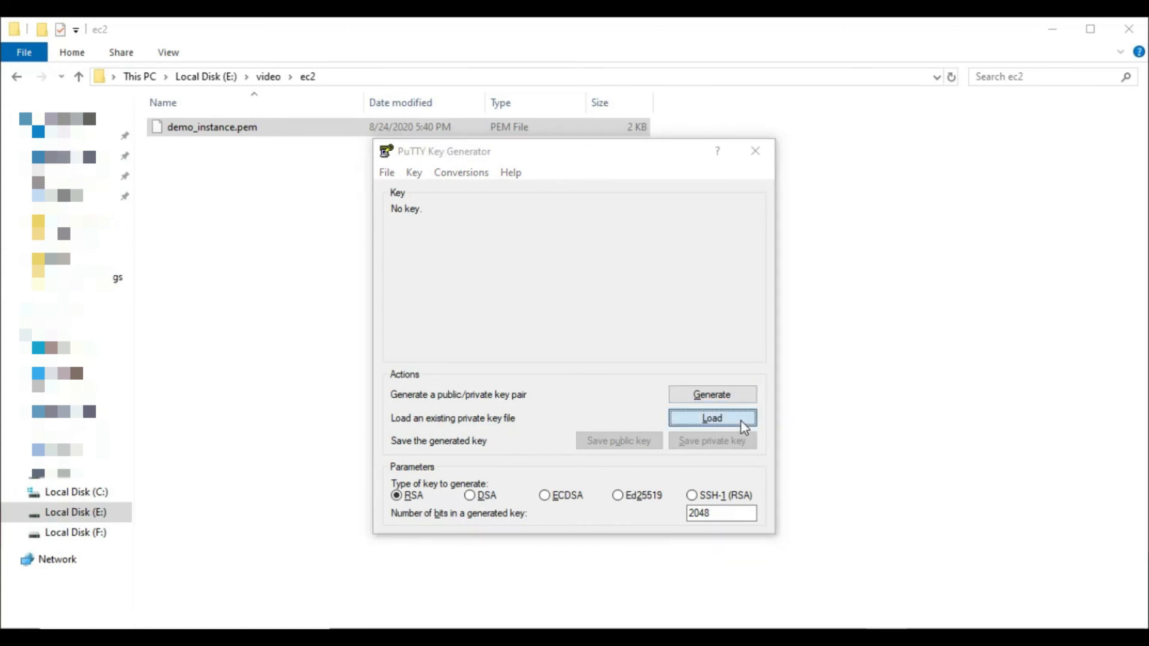
left_click(454, 461)
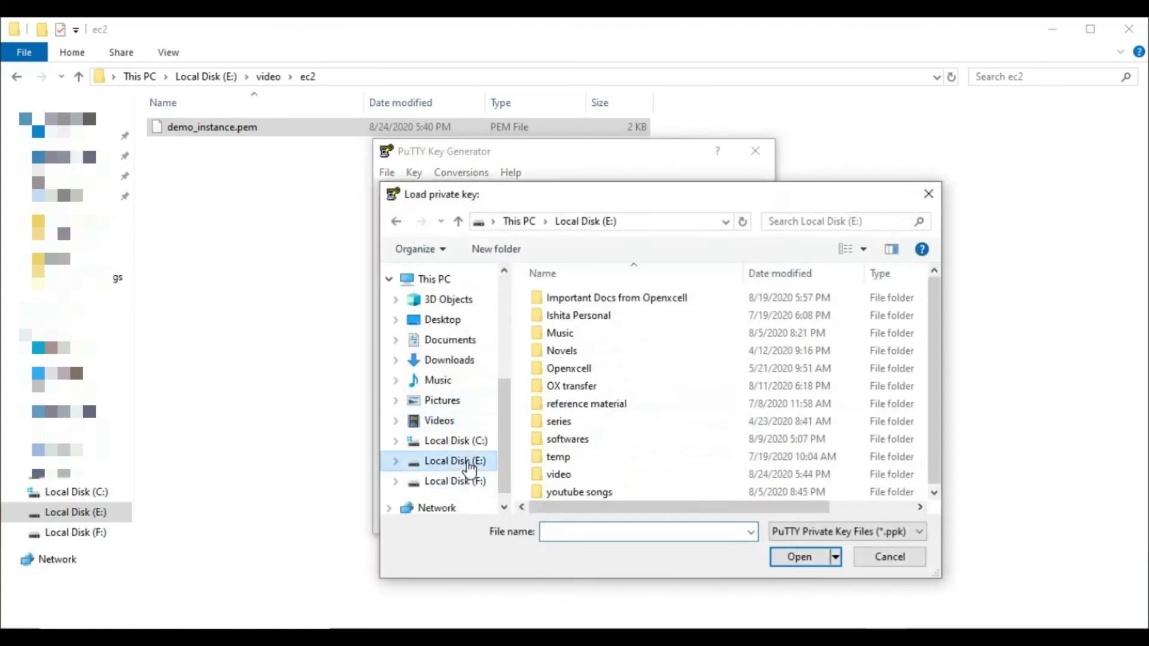
double_click(565, 475)
double_click(564, 299)
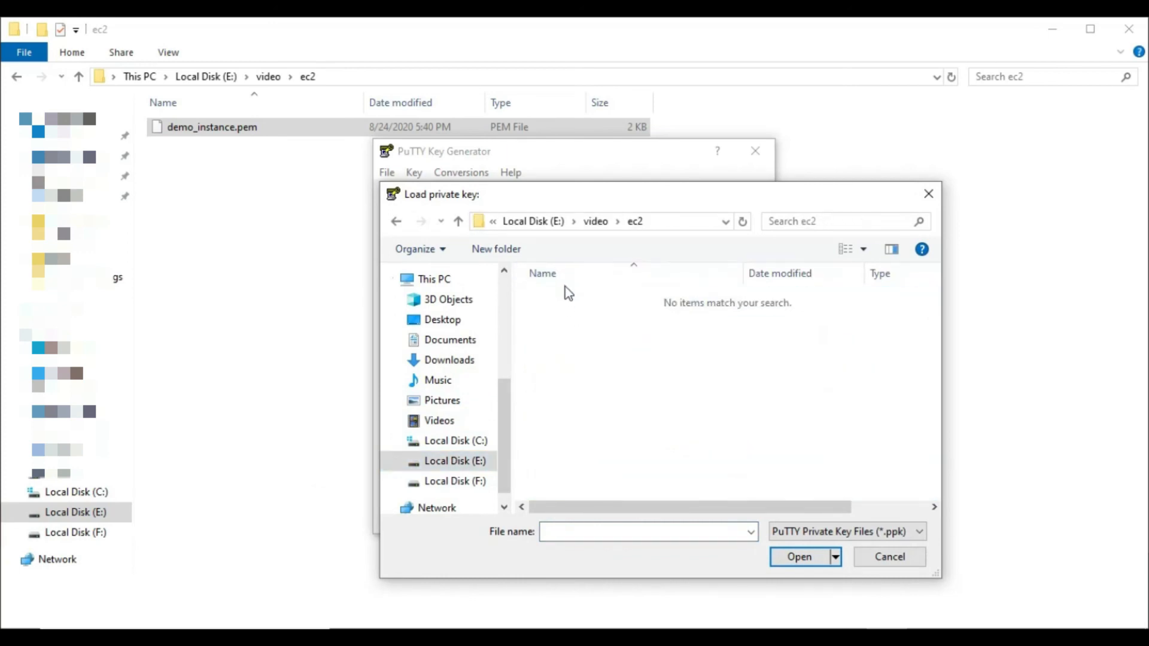
left_click(849, 531)
left_click(855, 561)
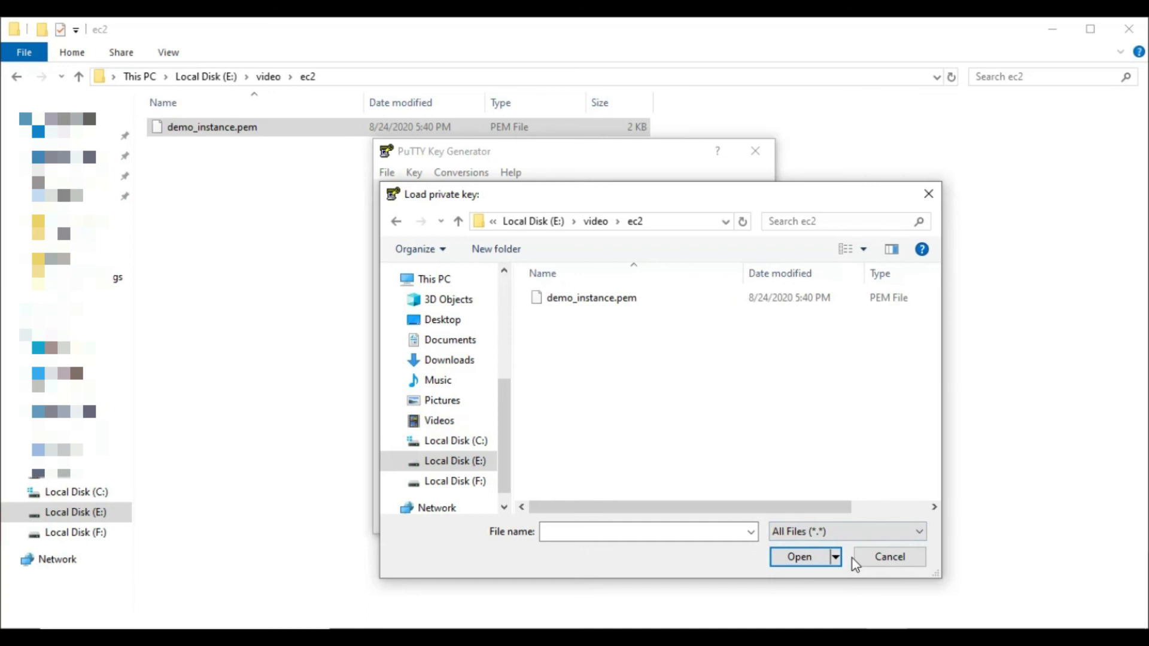
left_click(643, 299)
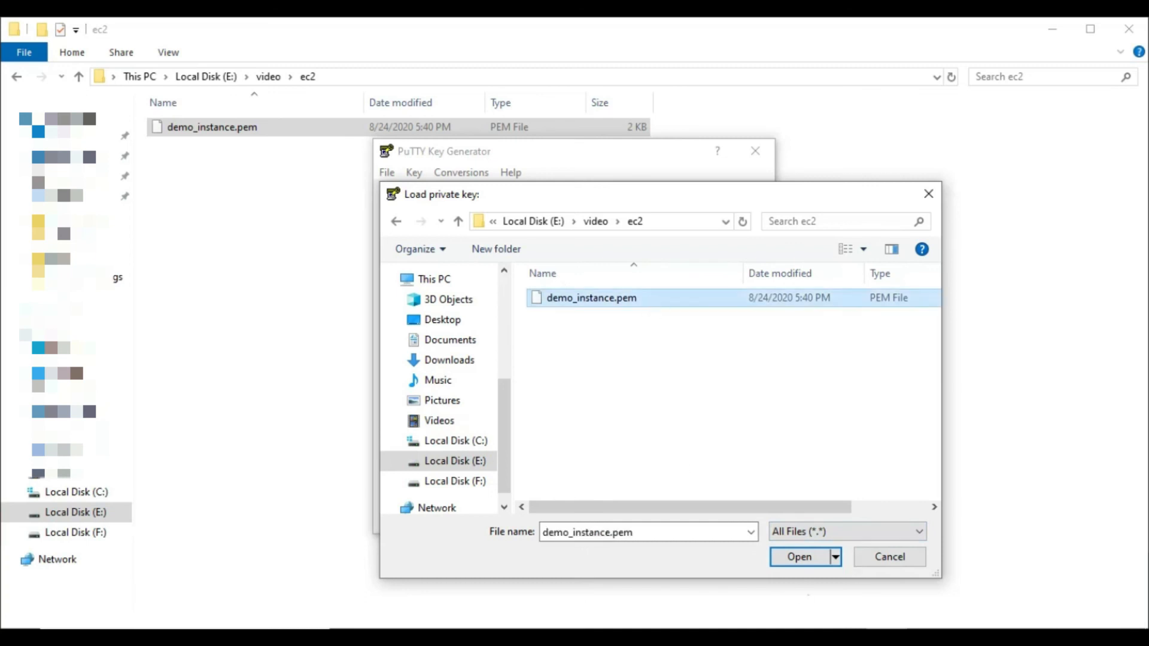
left_click(800, 563)
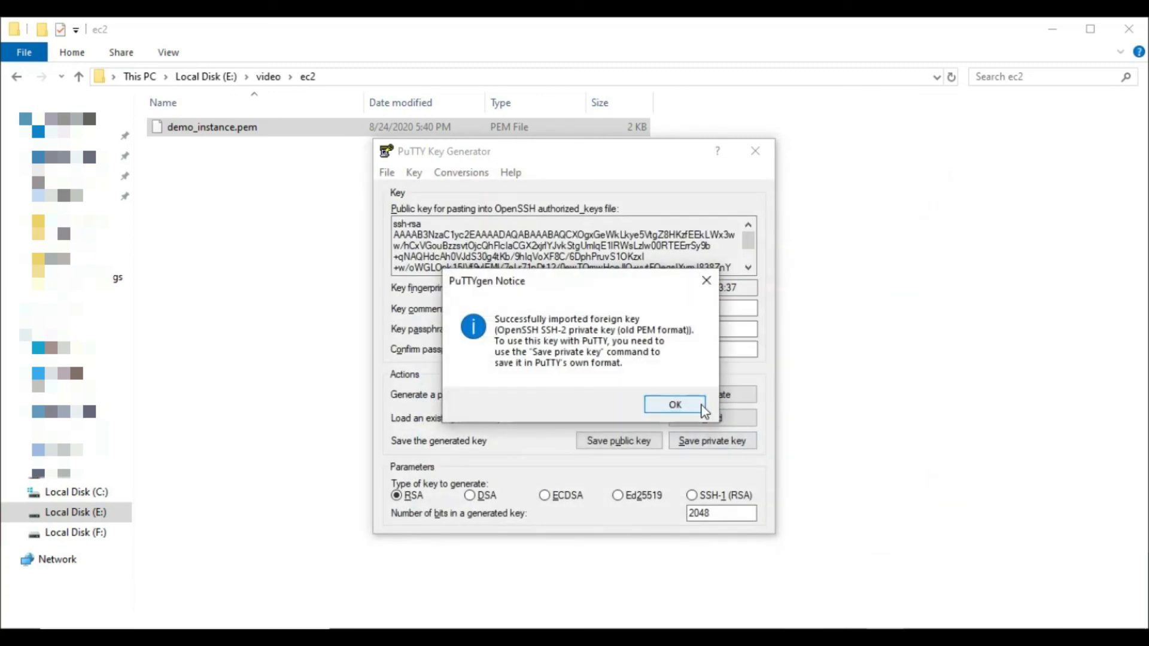
Save the imported private key without a passphrase as demo_instance in PuTTY's .ppk format in the ec2 folder, and close PuTTYgen.
left_click(671, 403)
left_click(718, 446)
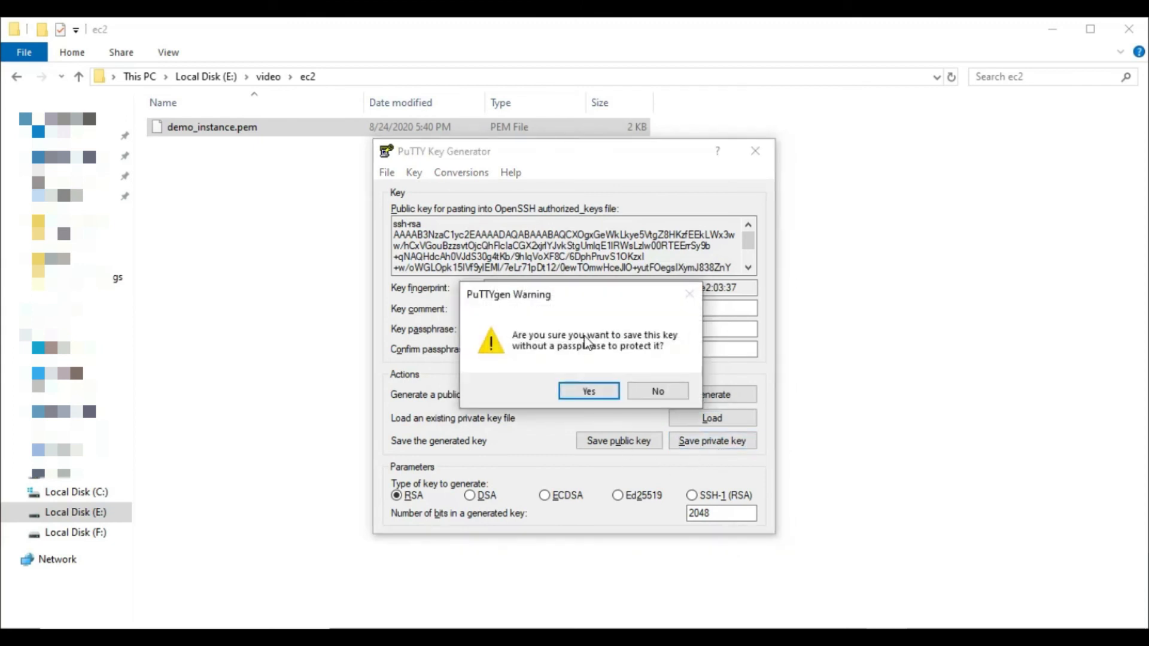
left_click(598, 394)
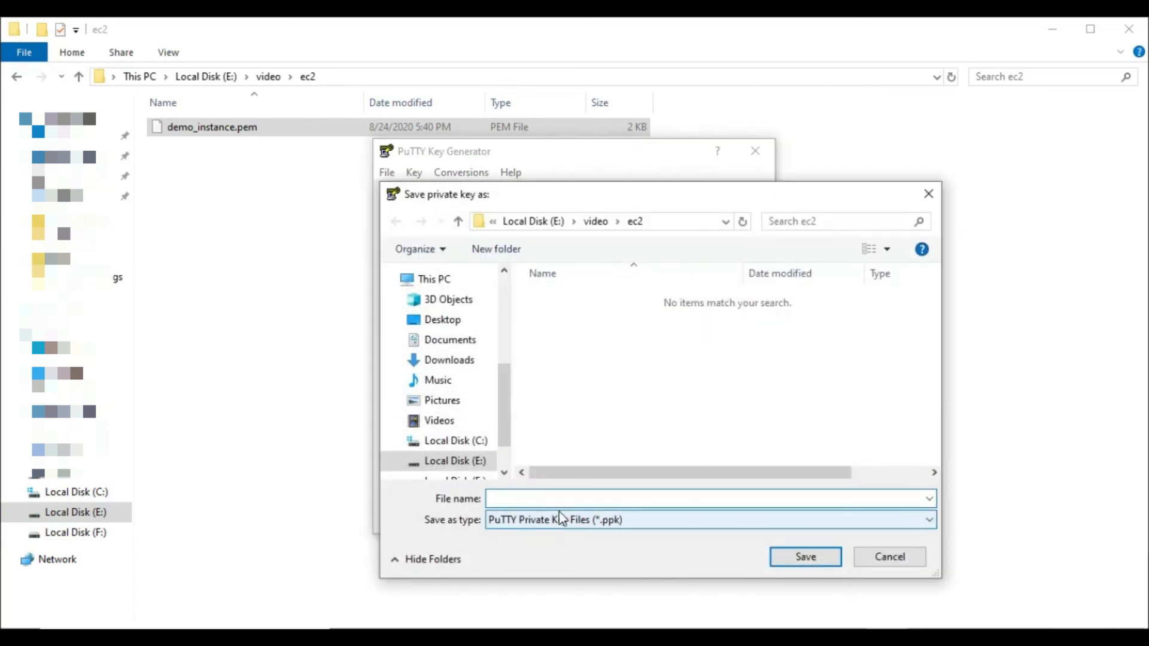
type("demo")
key("Down")
key("BackSpace")
key("BackSpace")
key("BackSpace")
key("BackSpace")
key("Escape")
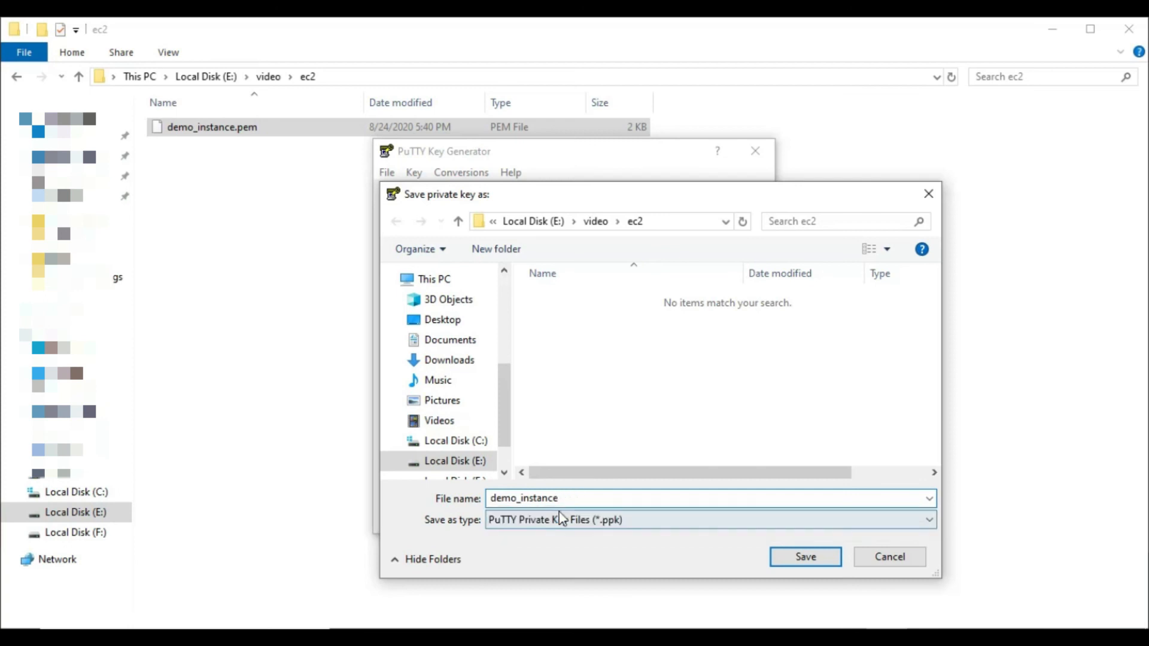
left_click(803, 558)
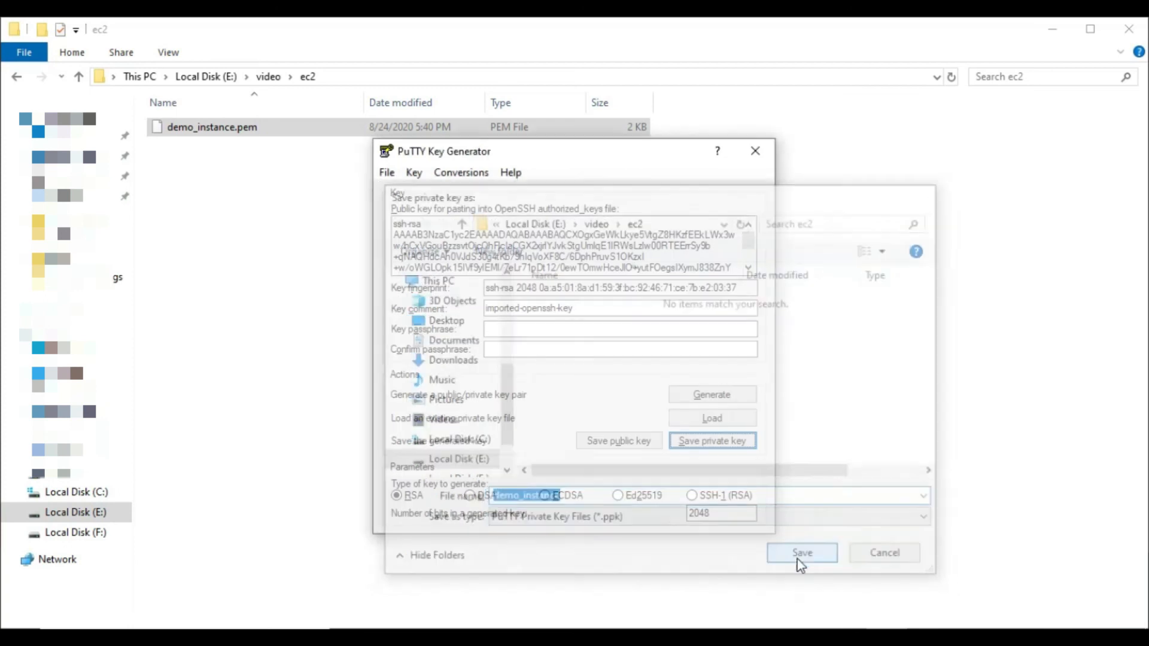
left_click(755, 150)
left_click(721, 297)
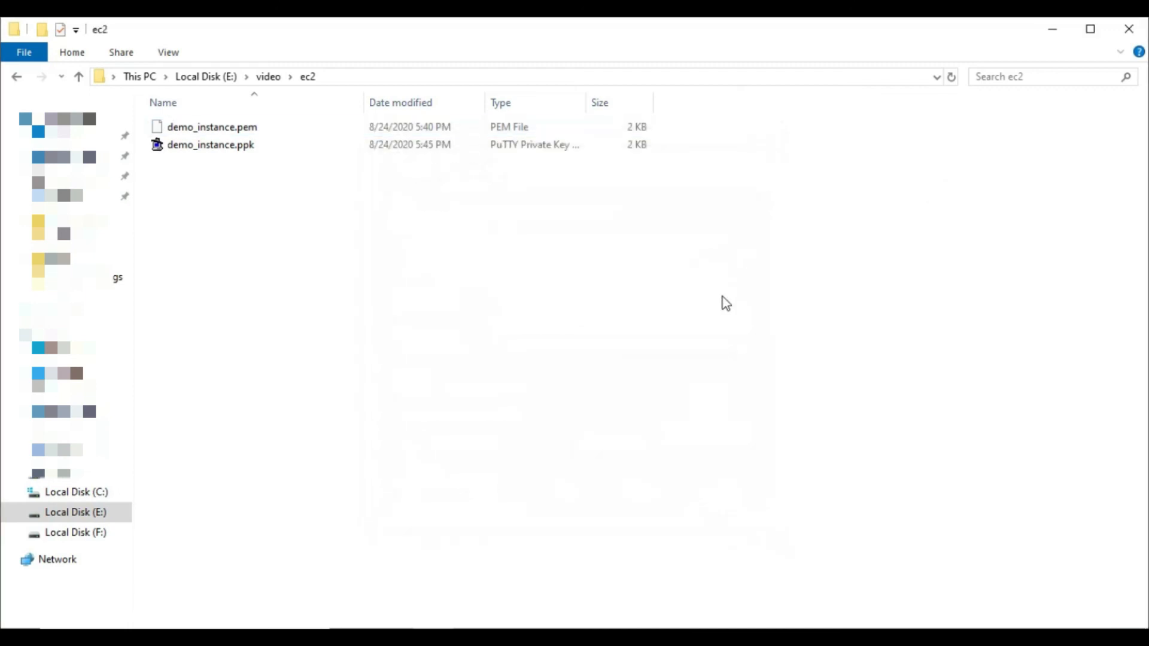
Find PuTTY on the computer and open it.
key("super")
type("puttygen")
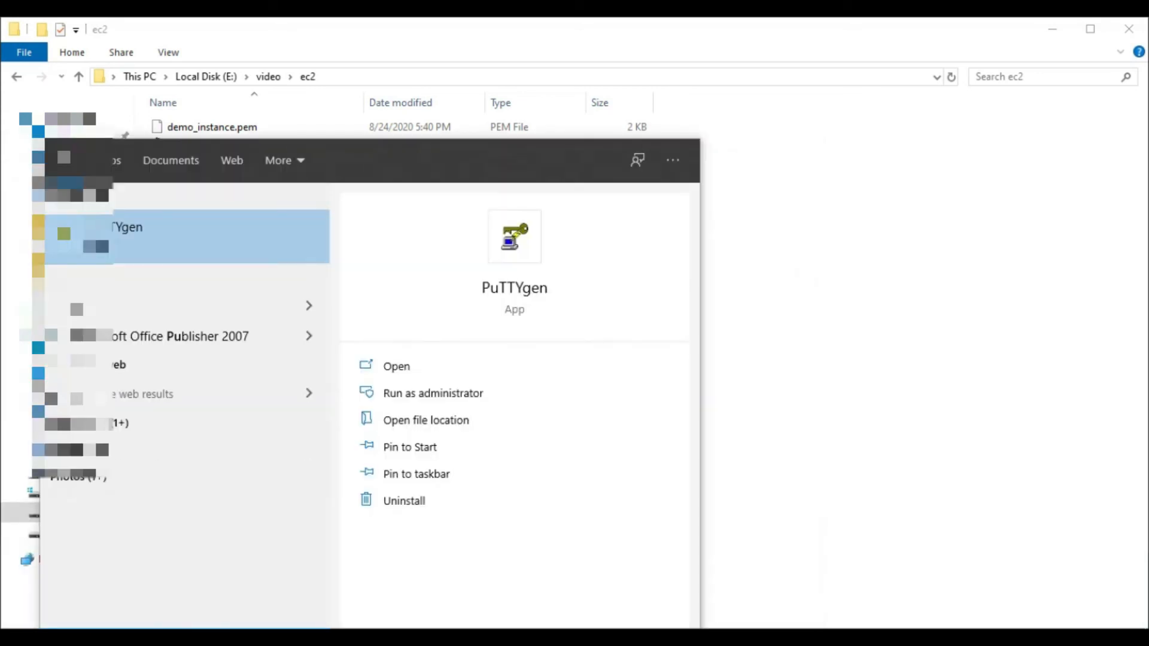
key("Down")
key("Down")
key("Return")
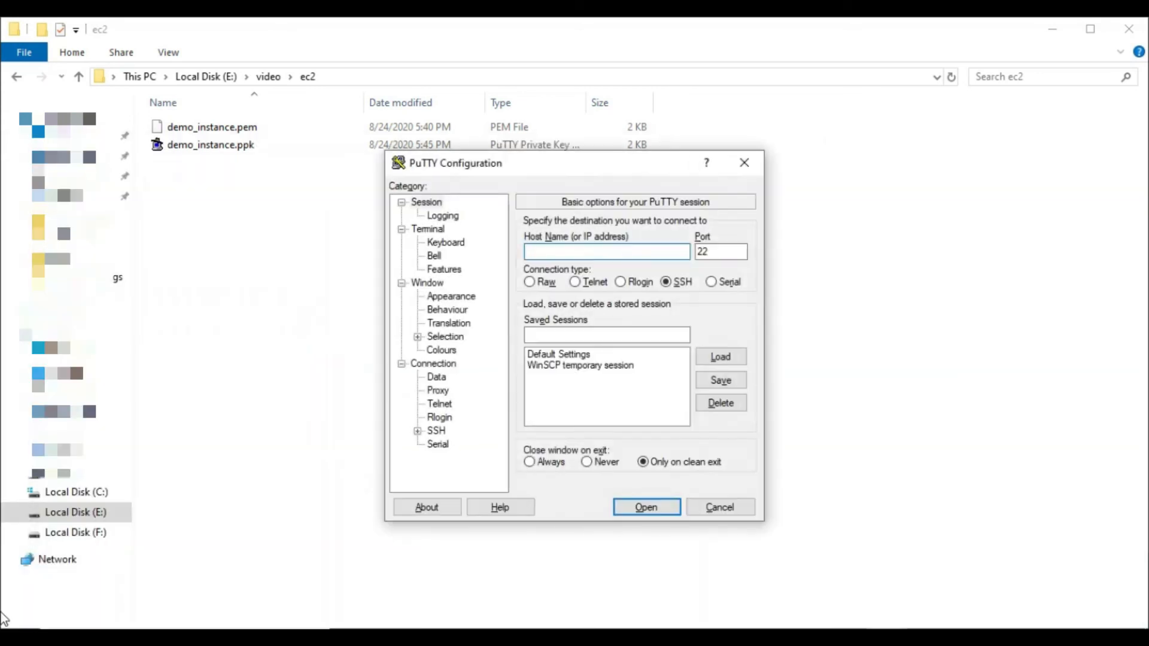
Set the PuTTY session's host name to ubuntu@ followed by Demo Instance's Elastic IP, copied from the EC2 console.
left_click(593, 252)
type("ubuntu@")
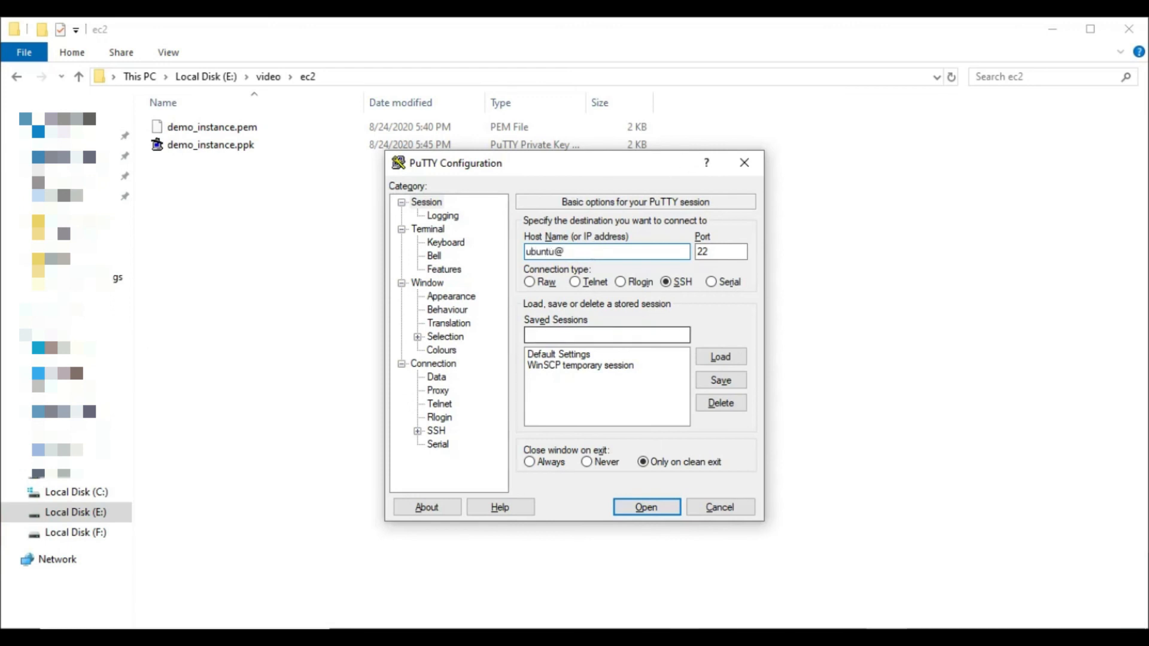
left_click(472, 639)
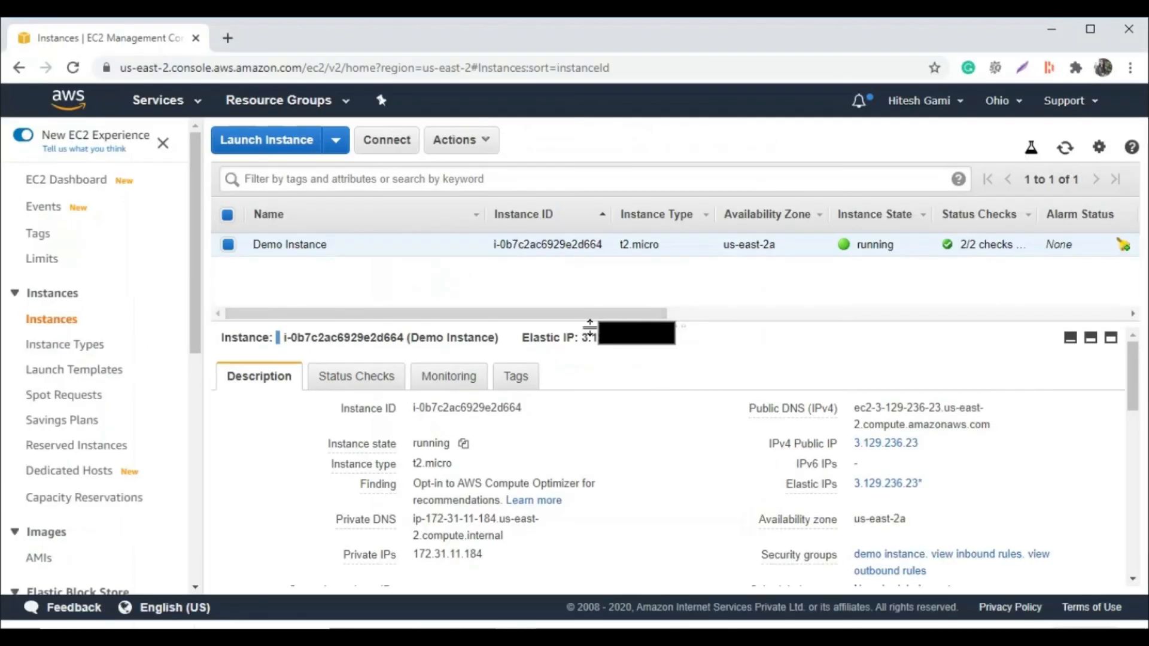
left_click_drag(585, 342, 659, 362)
key("ctrl+c")
key("alt+Tab")
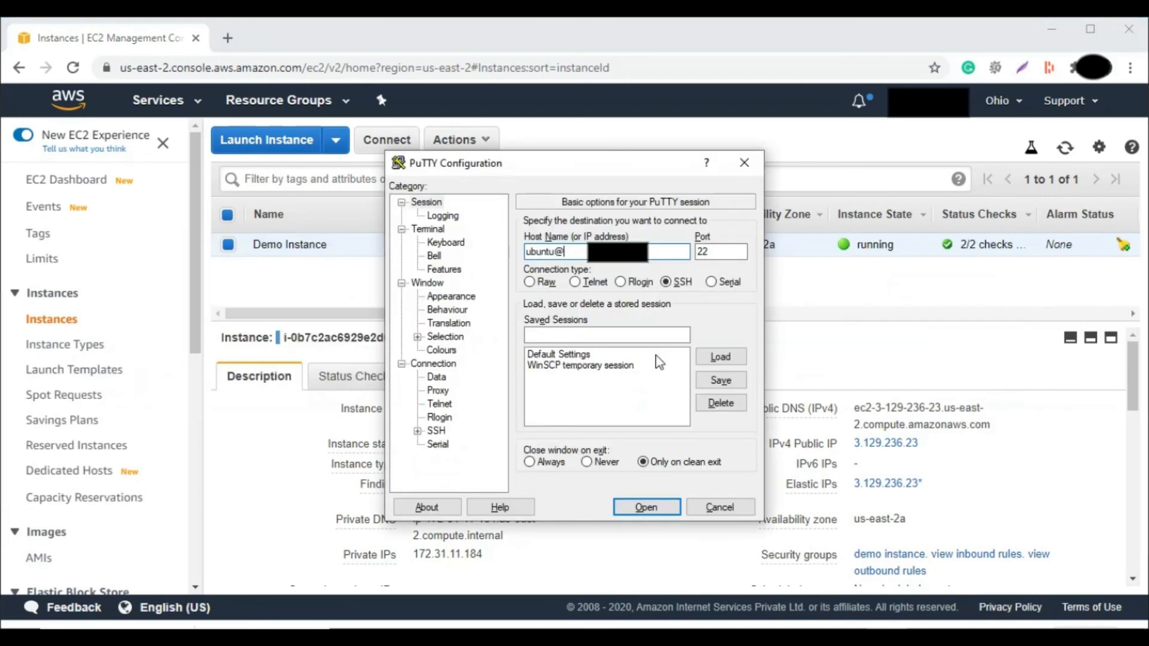
key("ctrl+v")
In the SSH authentication settings, choose E:\video\ec2\demo_instance.ppk as the private key file.
left_click(418, 431)
left_click(452, 417)
left_click(710, 395)
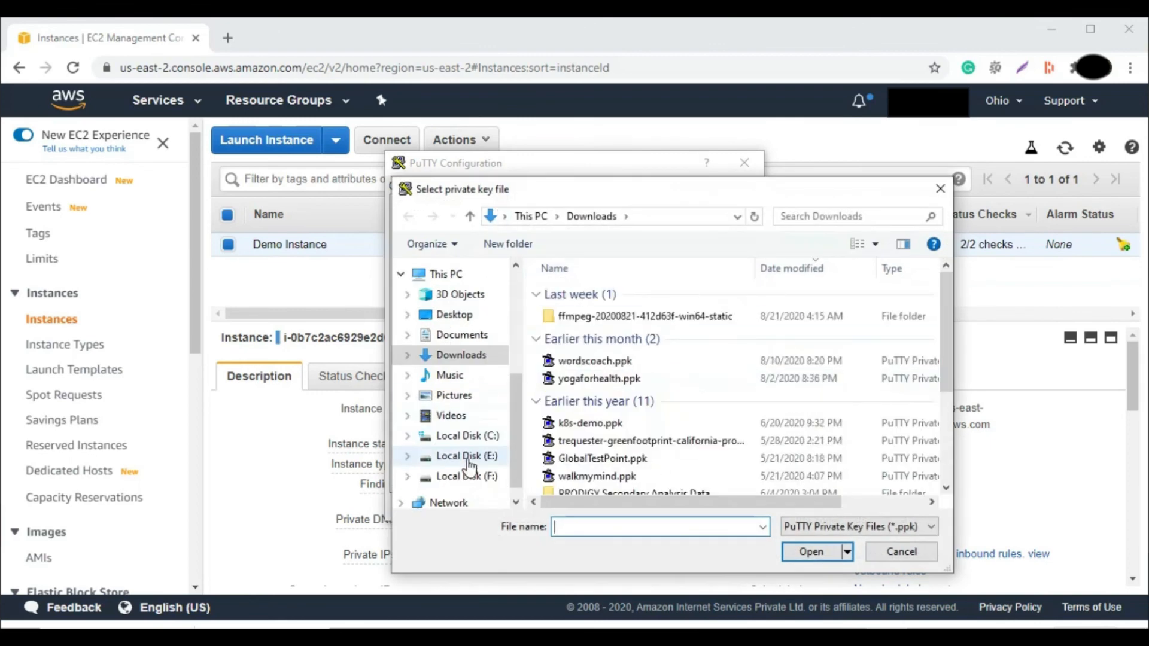
left_click(467, 456)
double_click(584, 469)
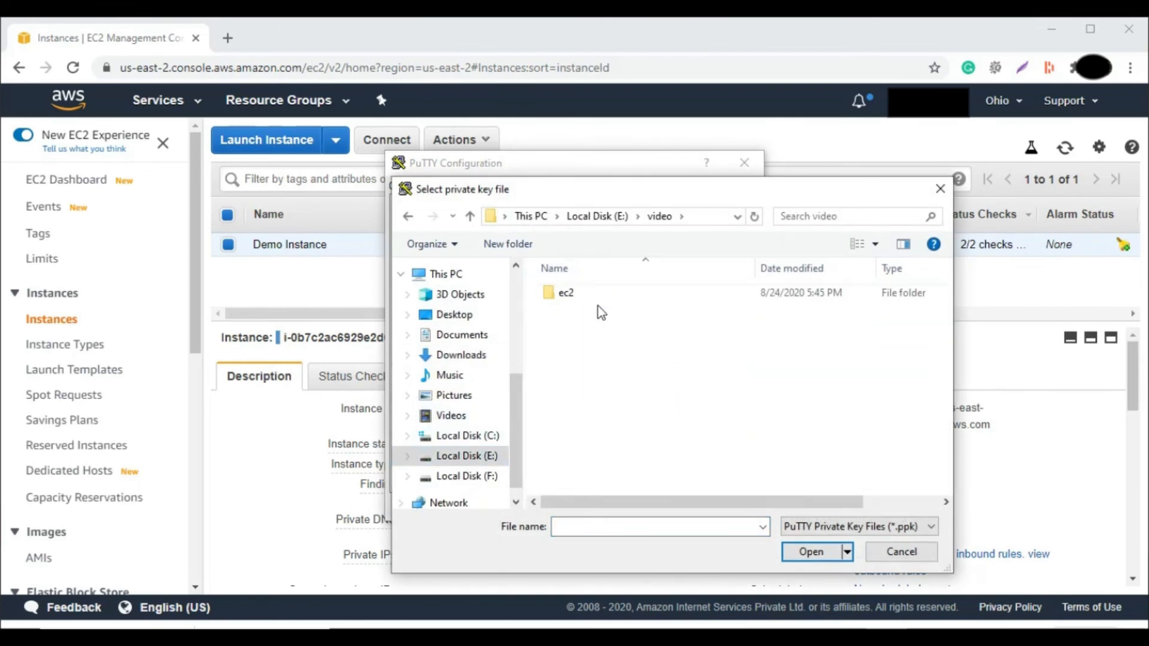
double_click(599, 292)
left_click(598, 293)
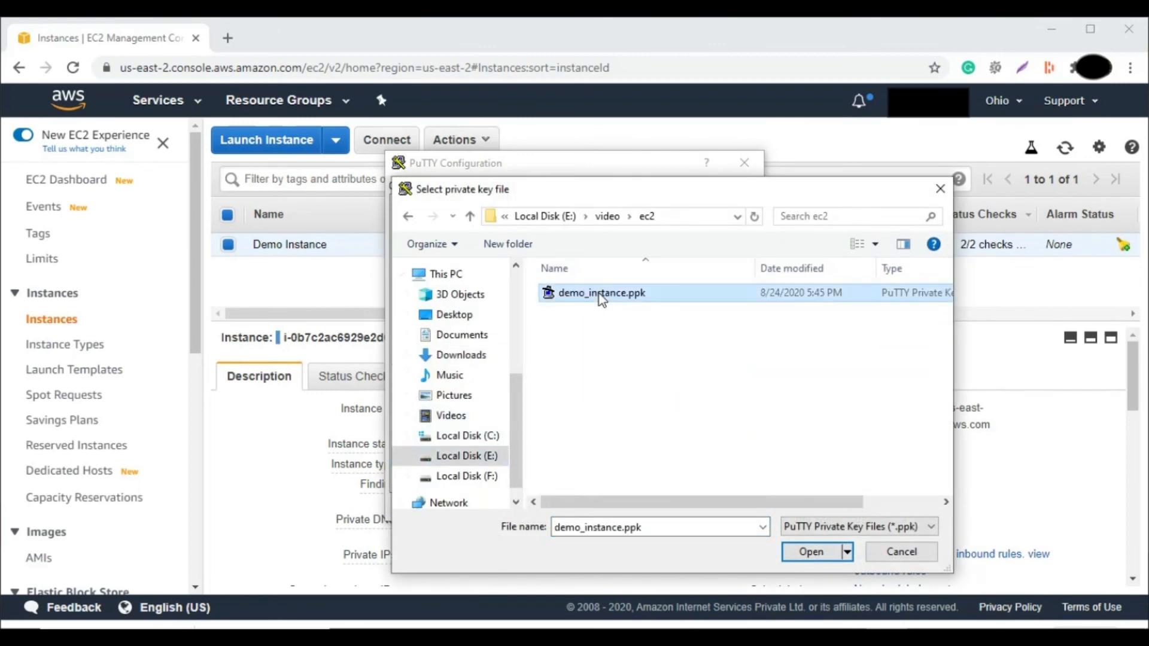
left_click(811, 552)
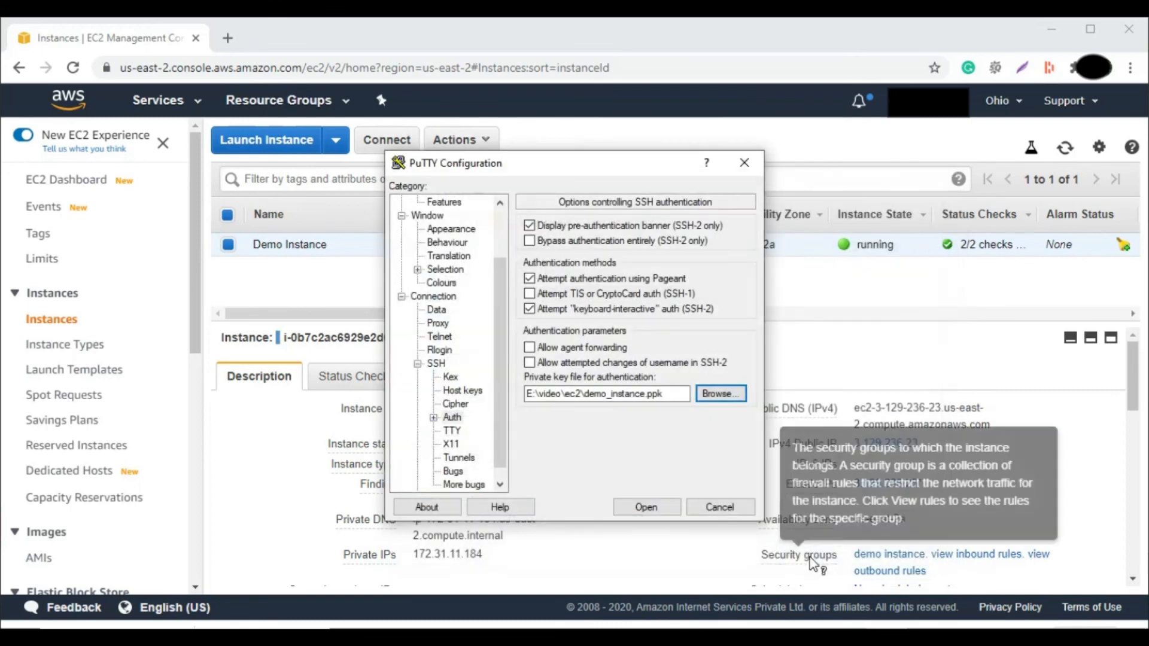
Open the SSH connection to the instance, trust and cache the server's host key, and maximize the terminal window.
left_click(651, 509)
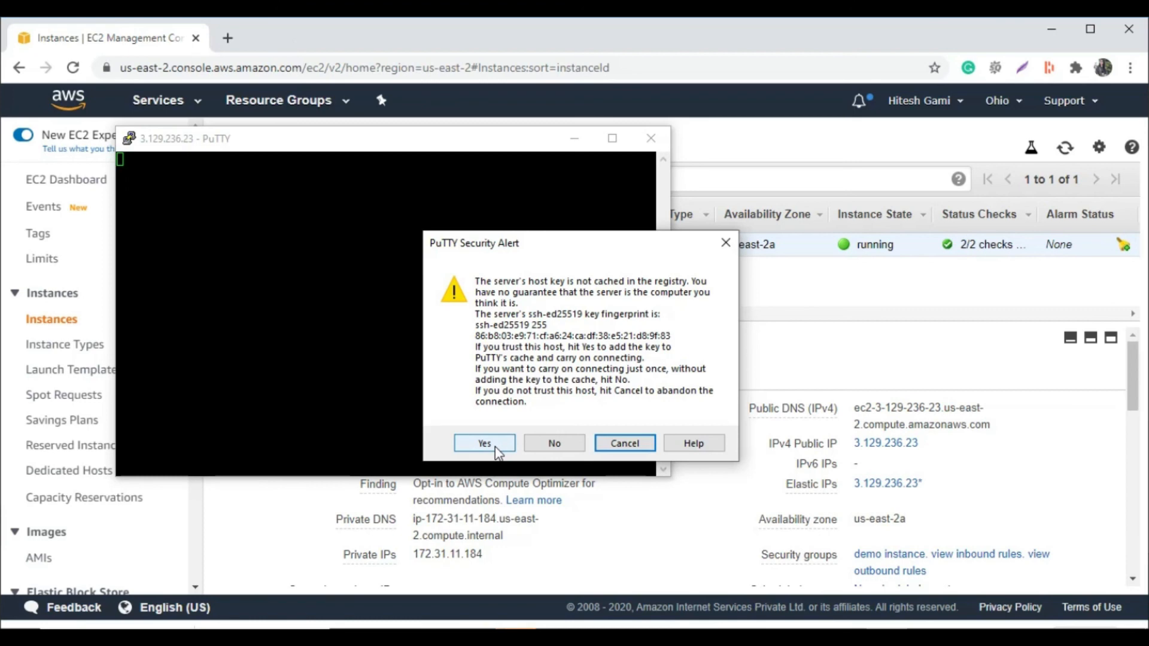
left_click(494, 447)
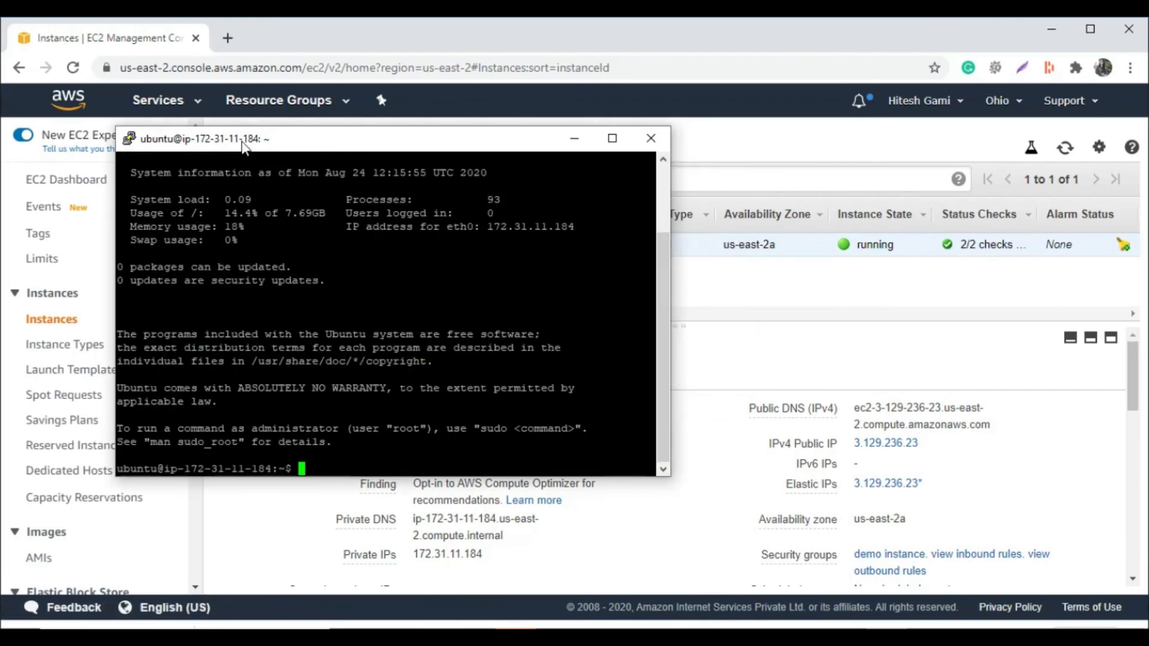
double_click(242, 144)
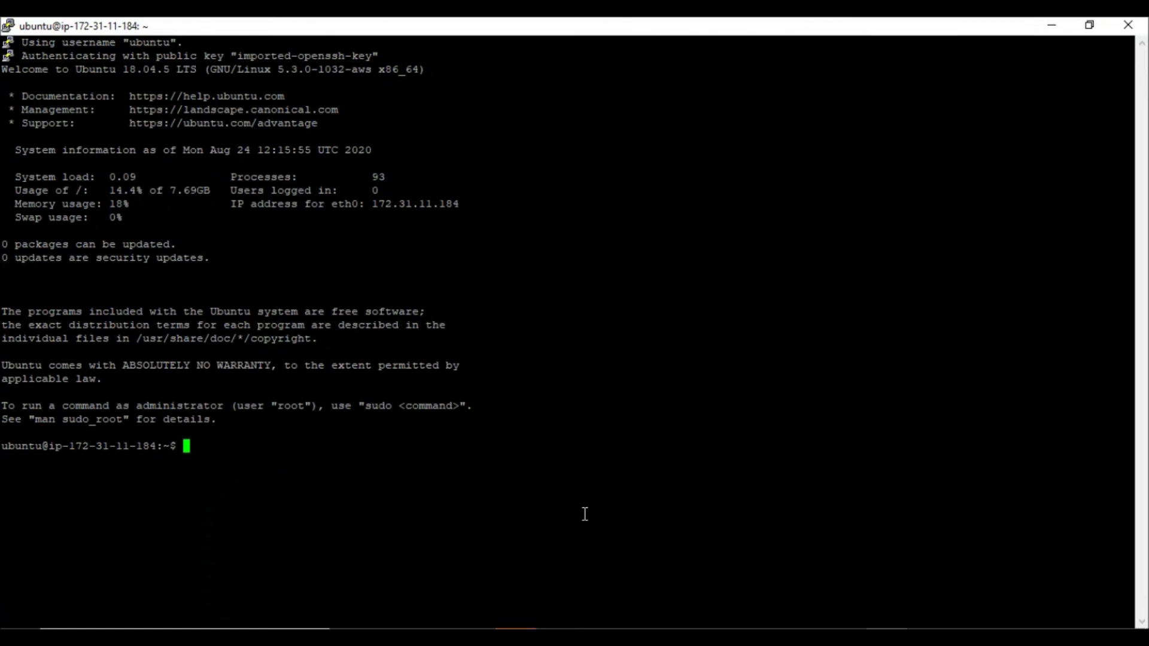